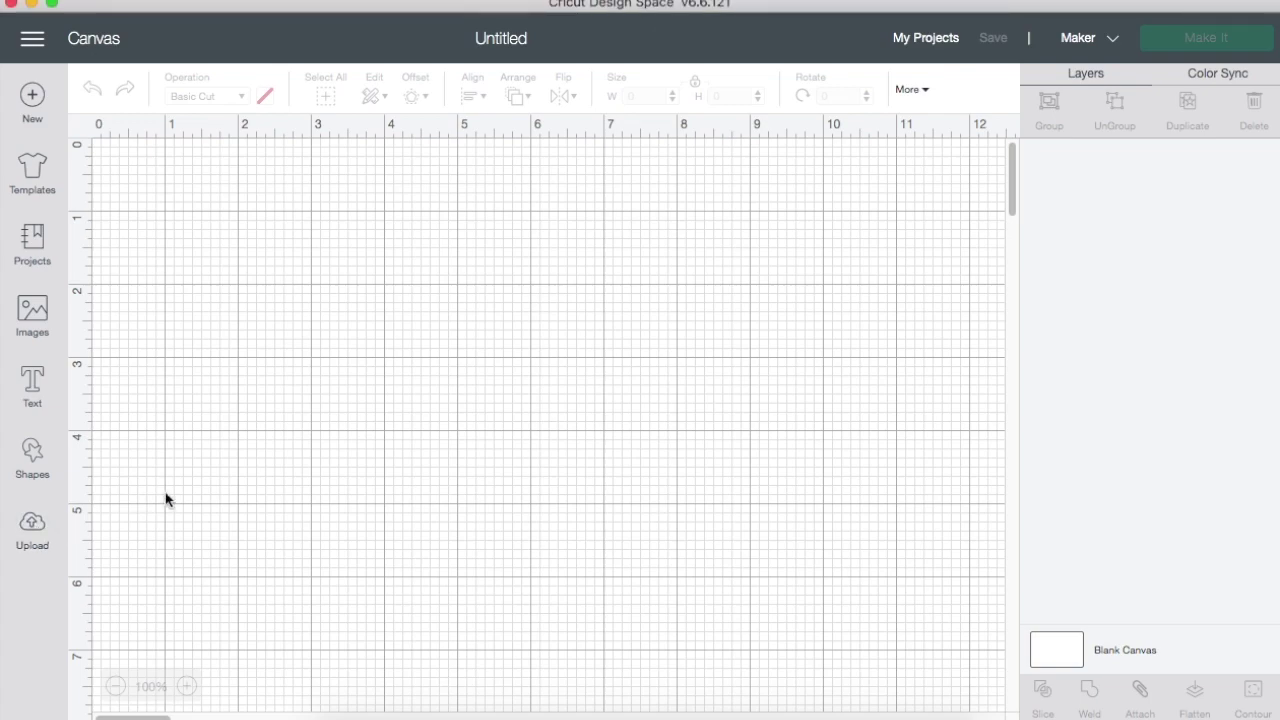
Insert the uploaded mug template image with ten coloured squares from the recent uploads.
left_click(29, 527)
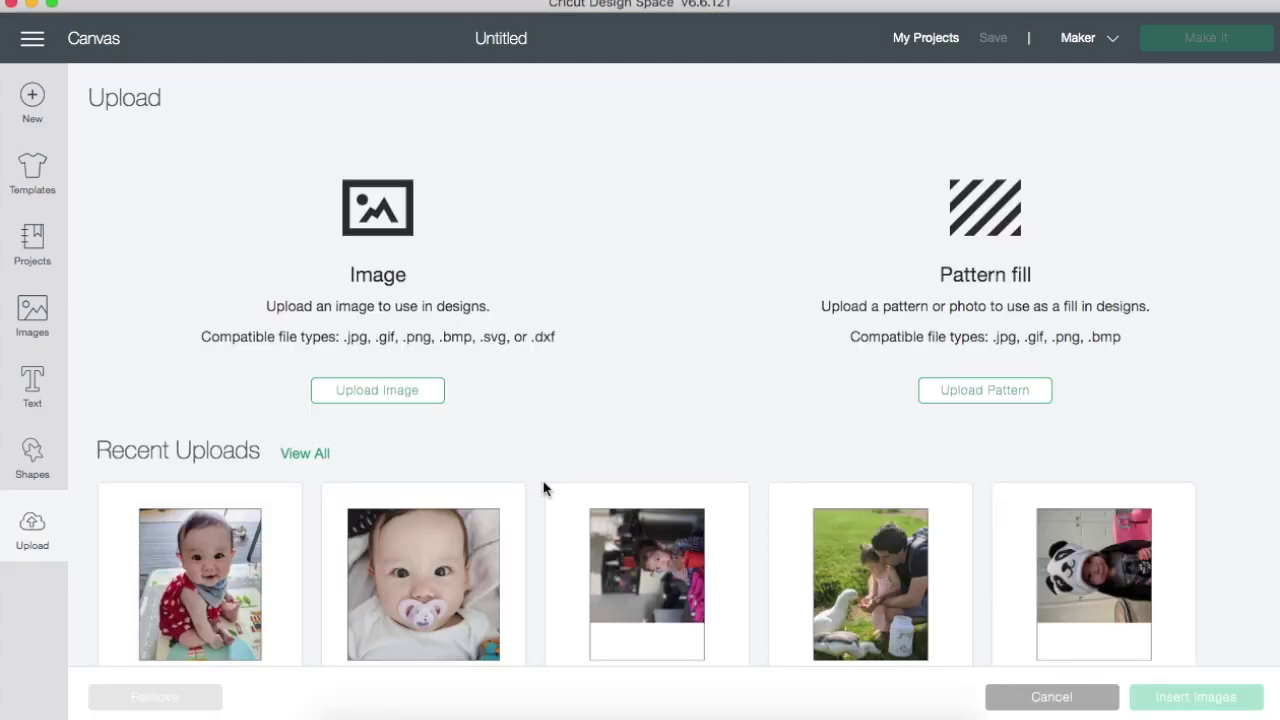
scroll(753, 439, "down", 10)
left_click(1110, 246)
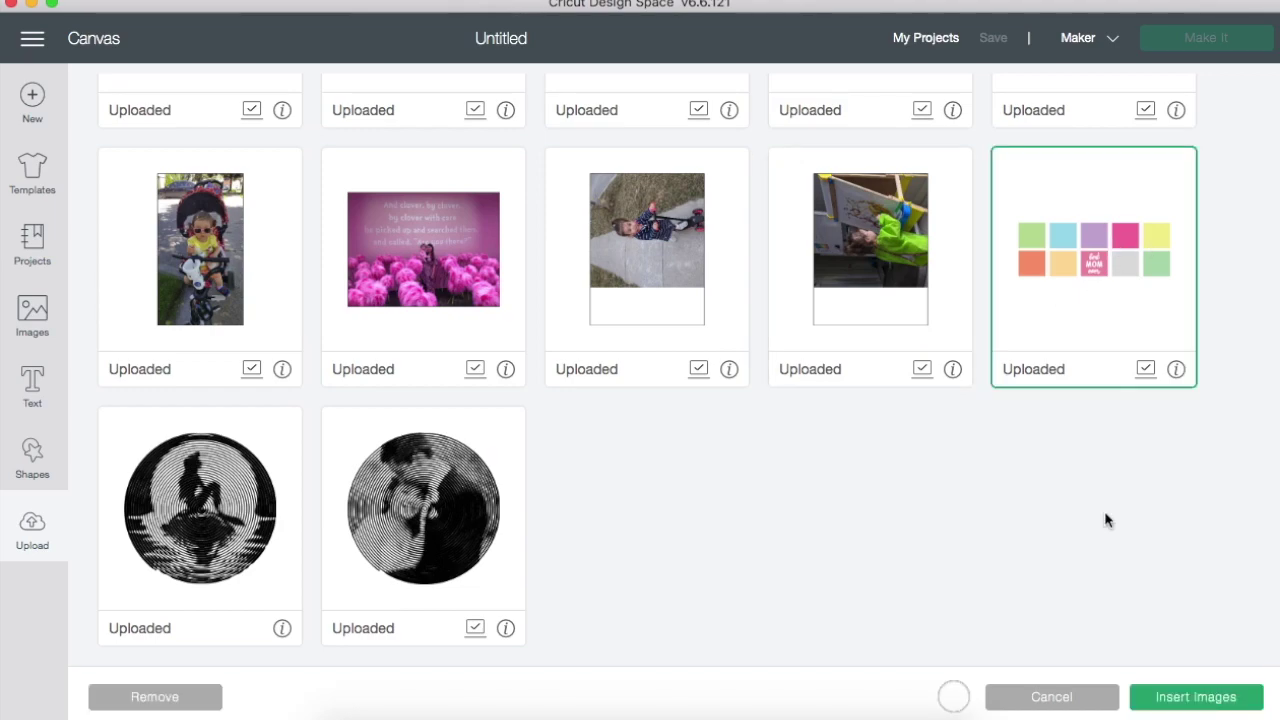
left_click(1170, 700)
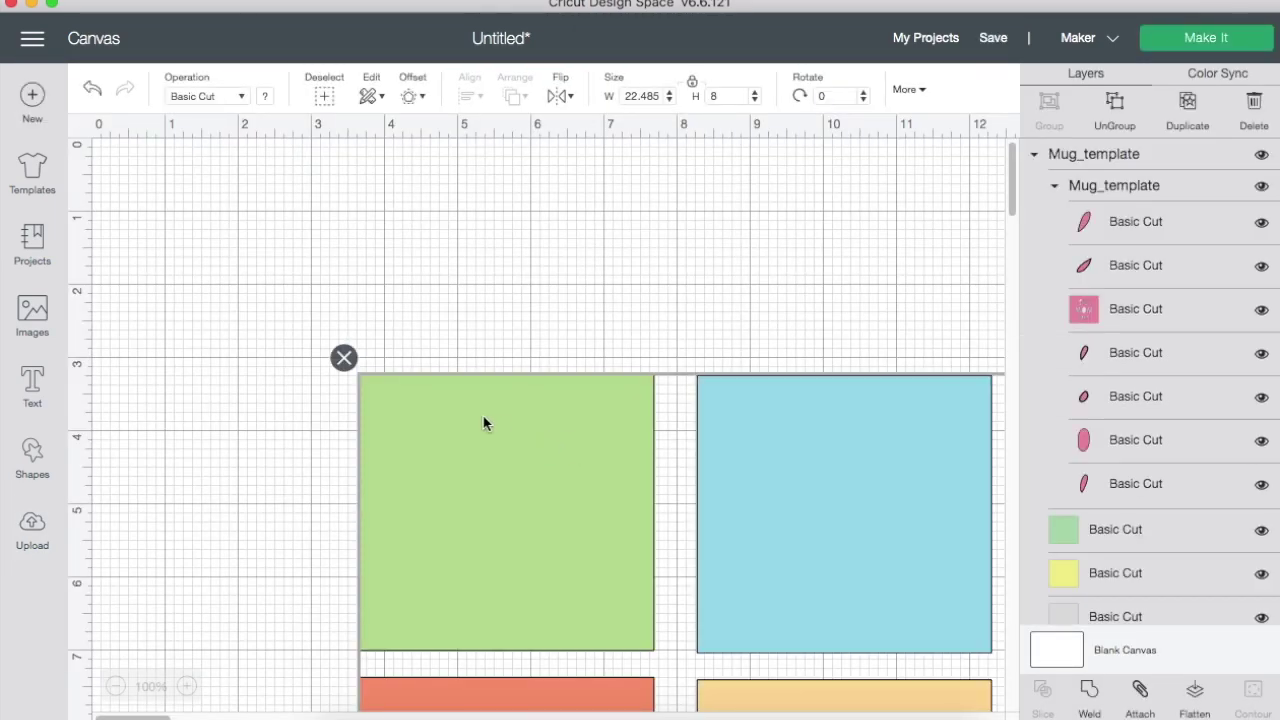
Set the mug template's width to 9 inches with its proportions locked and deselect it.
left_click(116, 686)
left_click(117, 686)
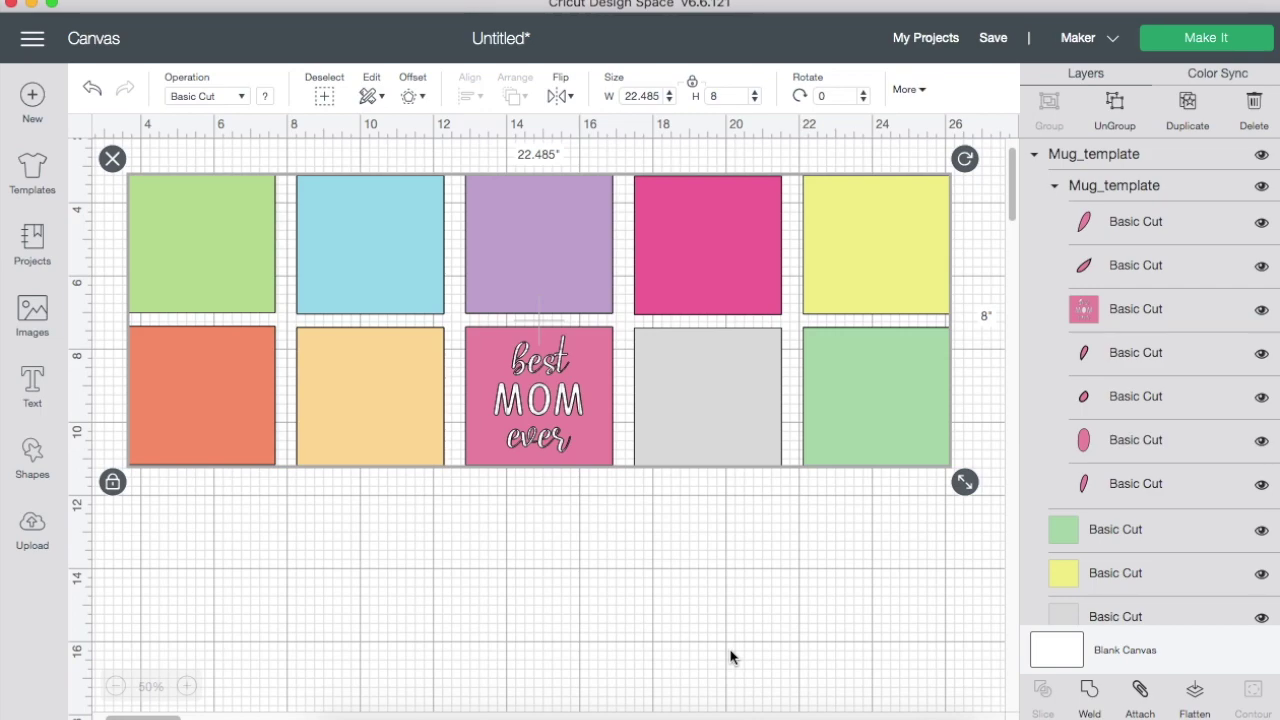
scroll(789, 602, "up", 2)
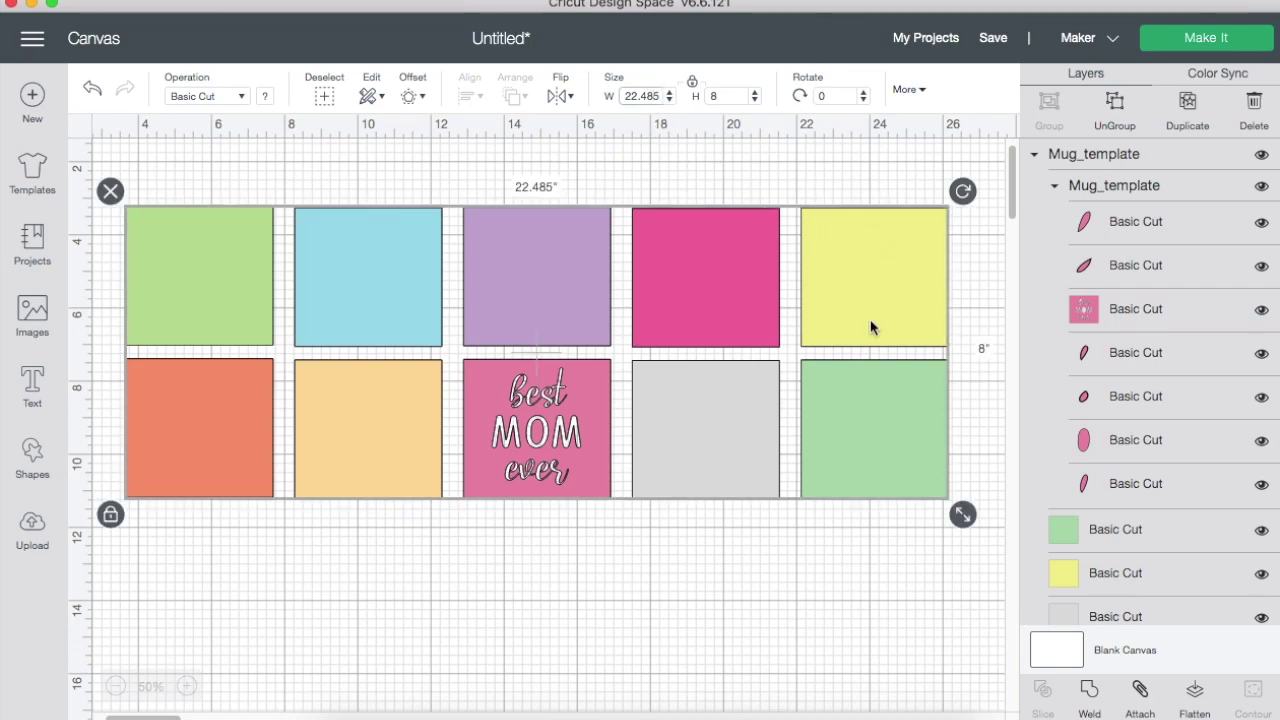
key("Tab")
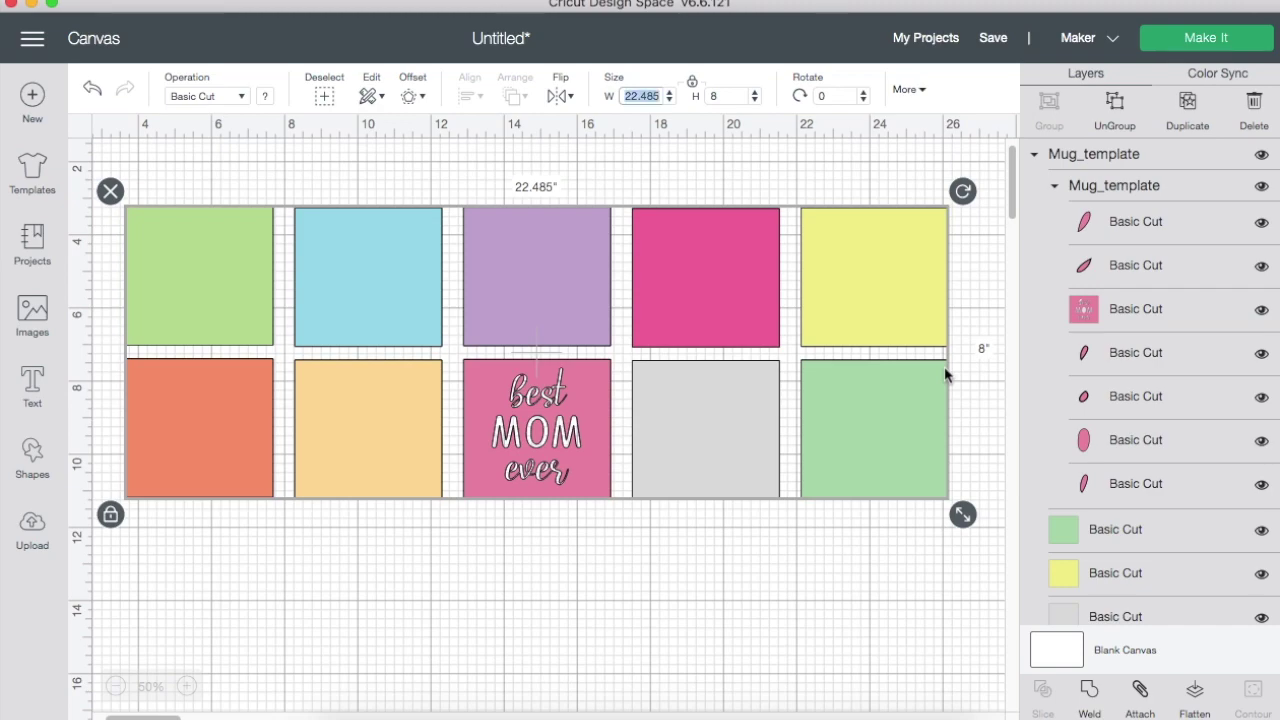
type("9")
key("Return")
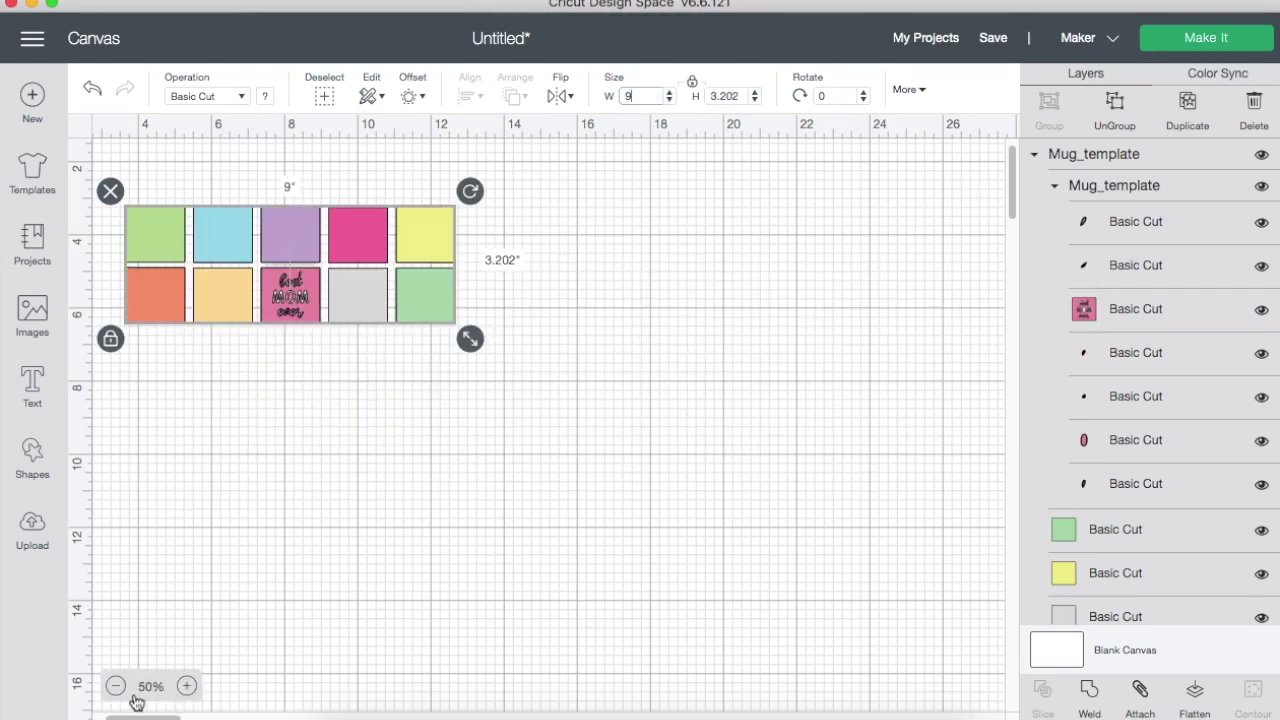
left_click(190, 687)
left_click(190, 687)
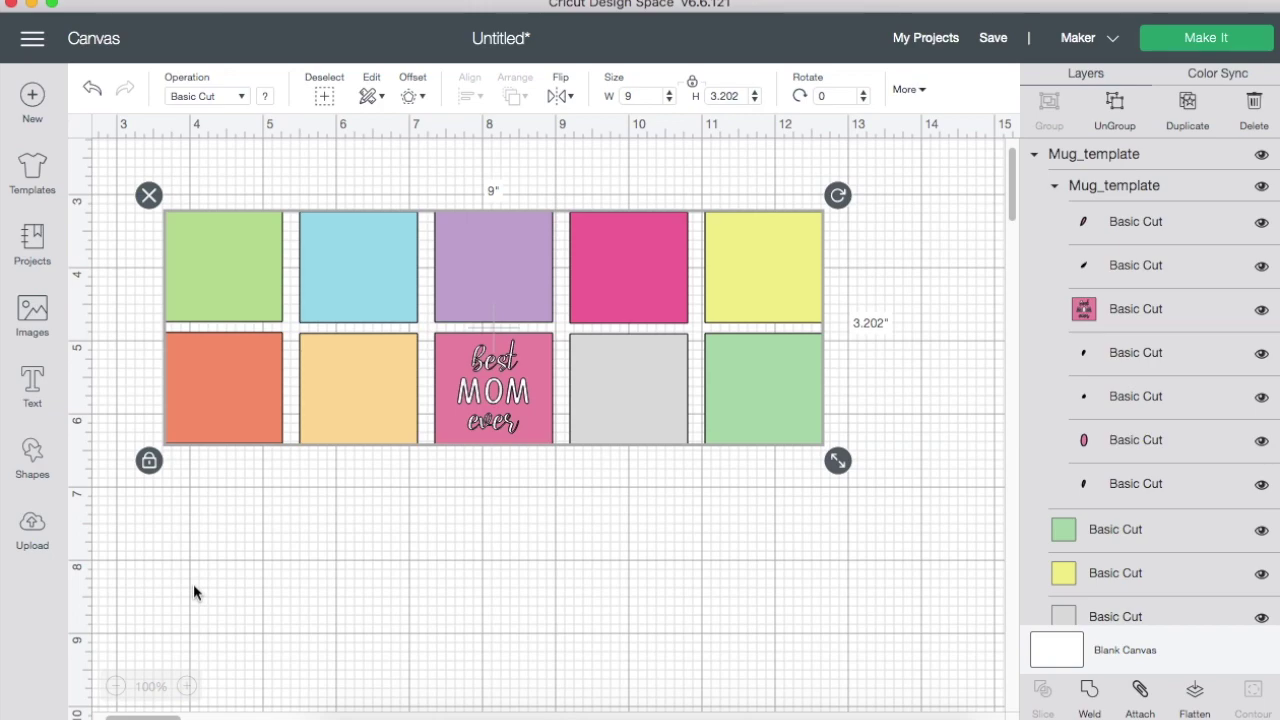
left_click(503, 528)
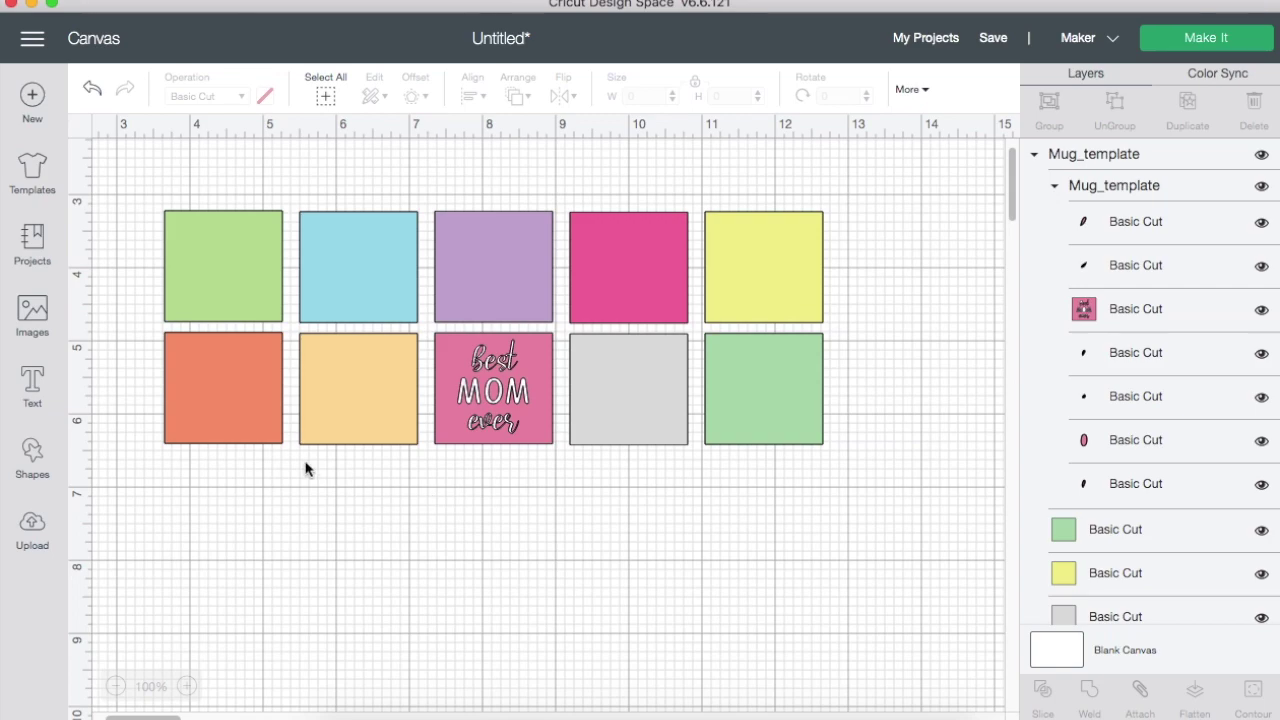
Insert the uploaded photo of the man and child feeding ducks from the recent uploads.
left_click(32, 530)
scroll(716, 458, "down", 6)
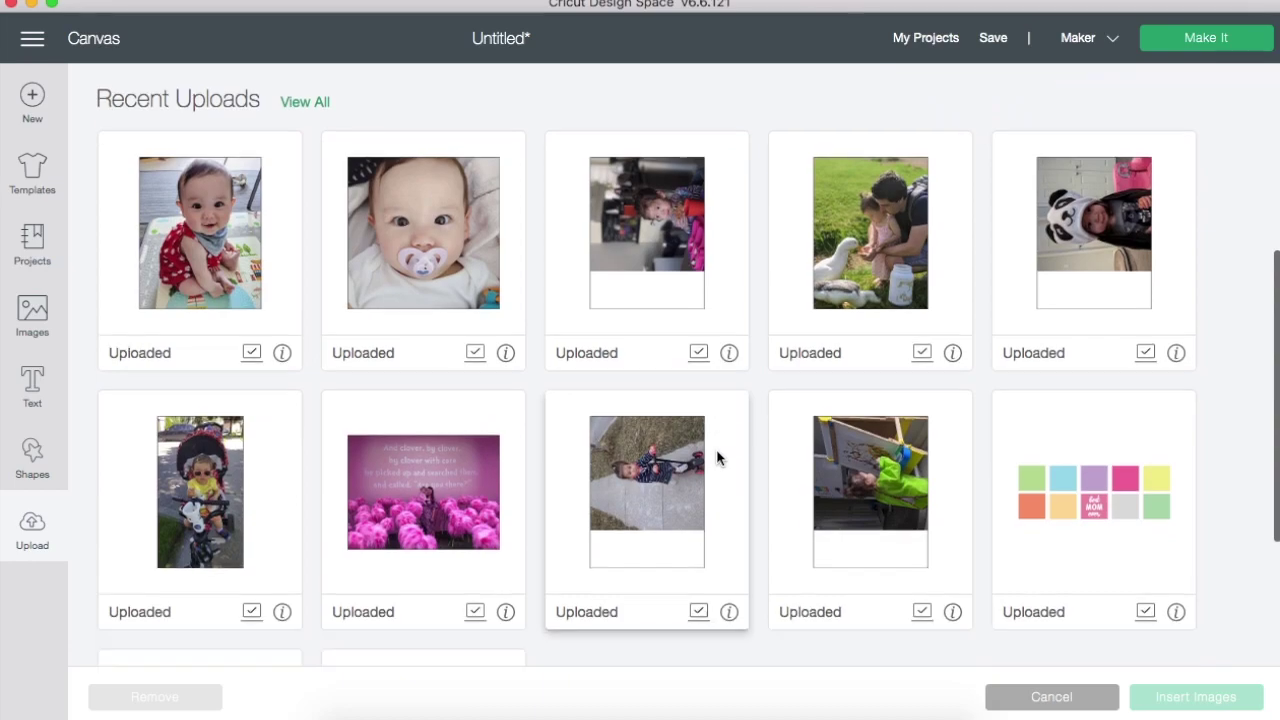
scroll(716, 458, "up", 4)
scroll(865, 350, "down", 5)
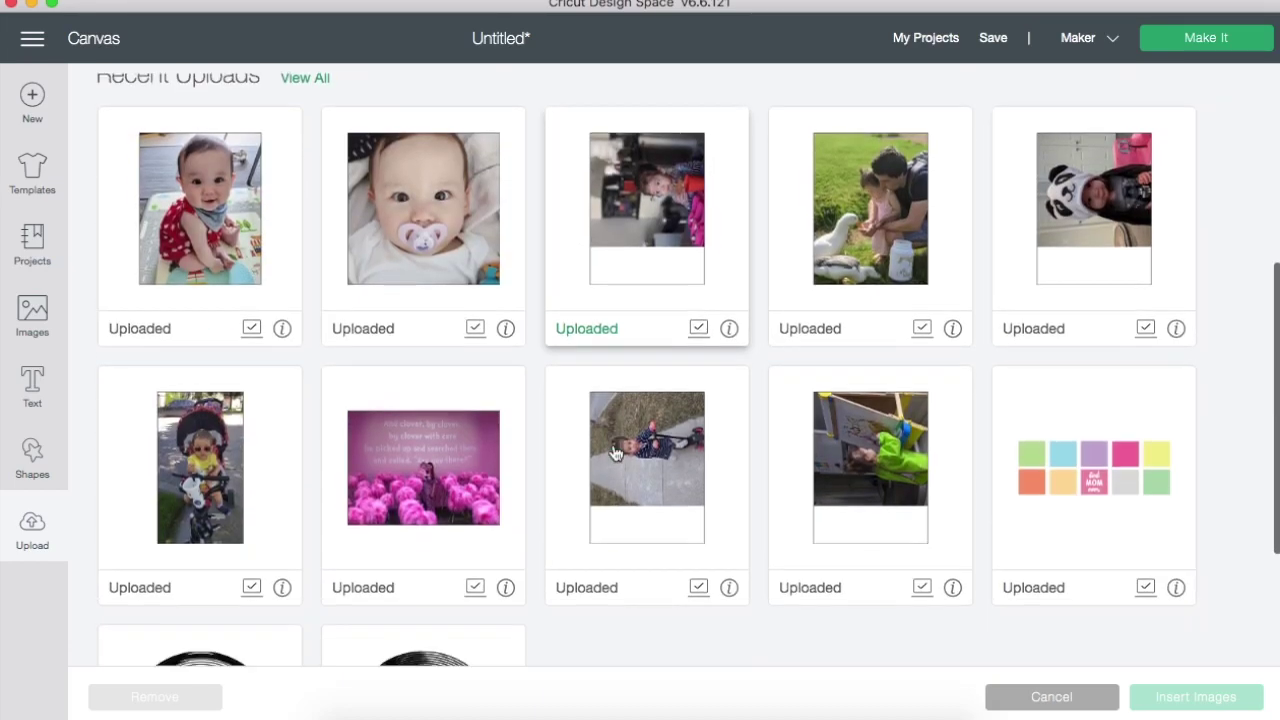
left_click(881, 100)
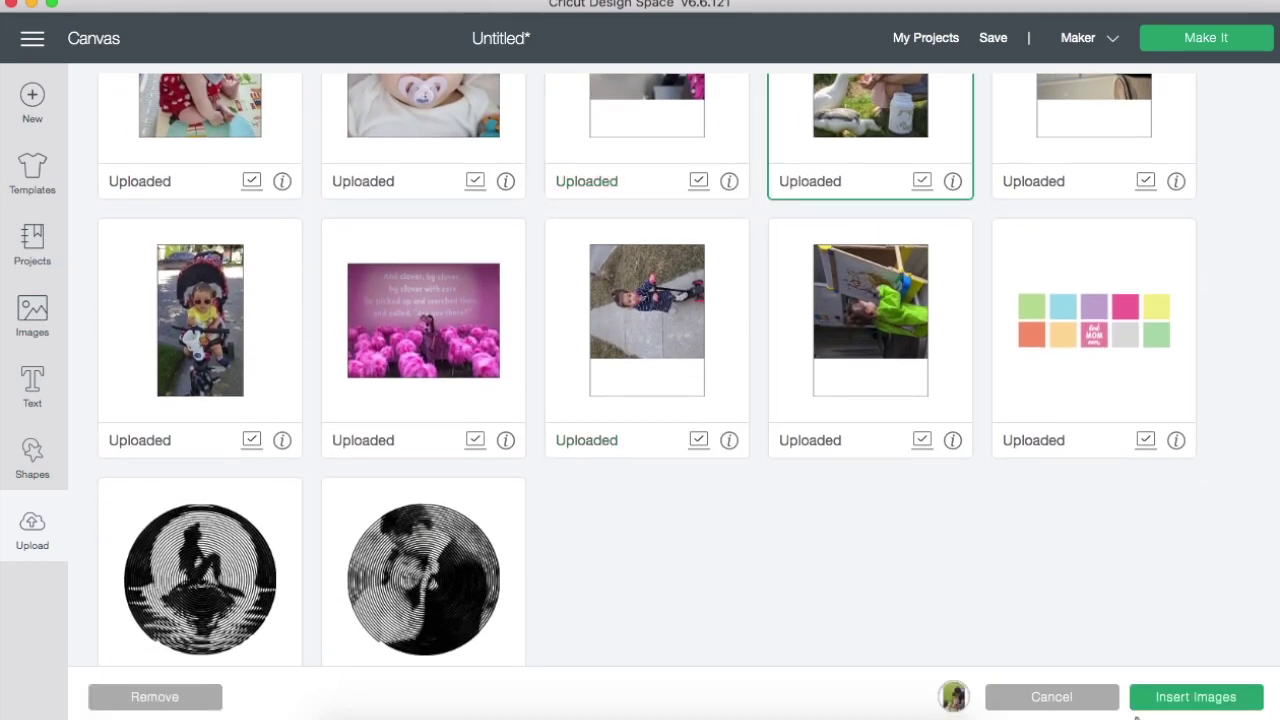
left_click(1200, 697)
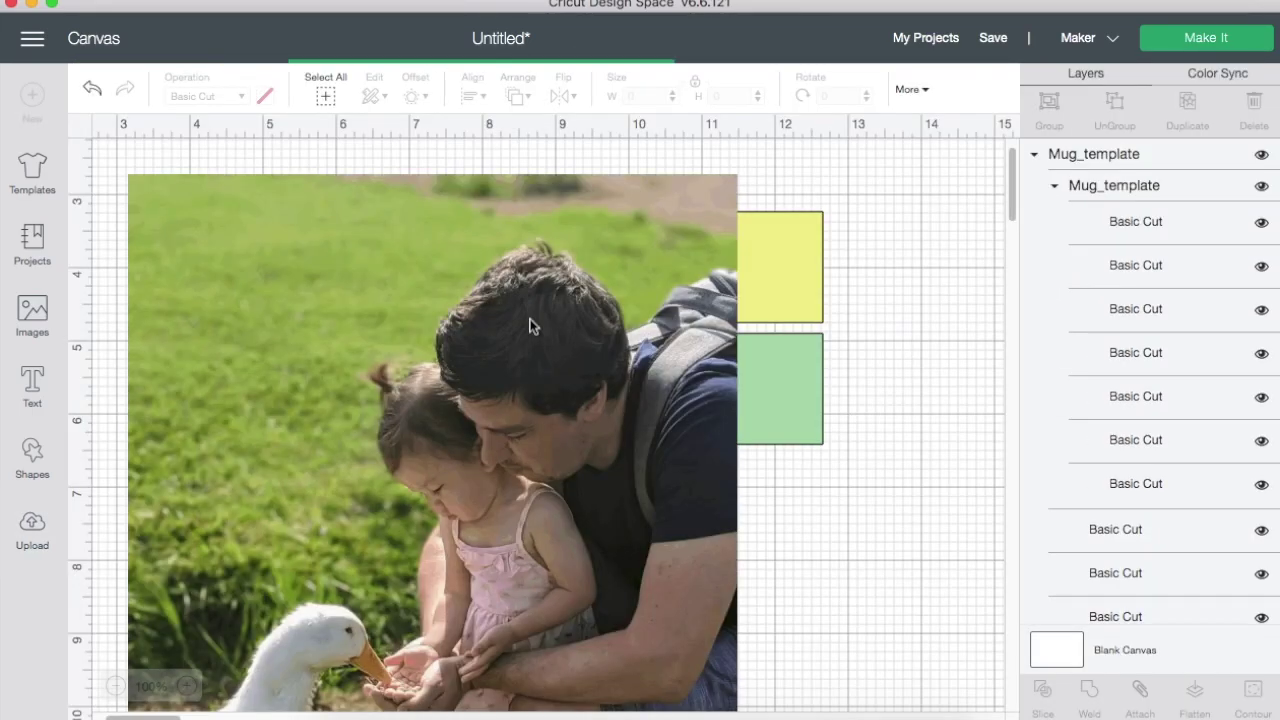
Scale the duck photo down to about 1.9 inches wide and place it over the light green square.
scroll(403, 358, "down", 10)
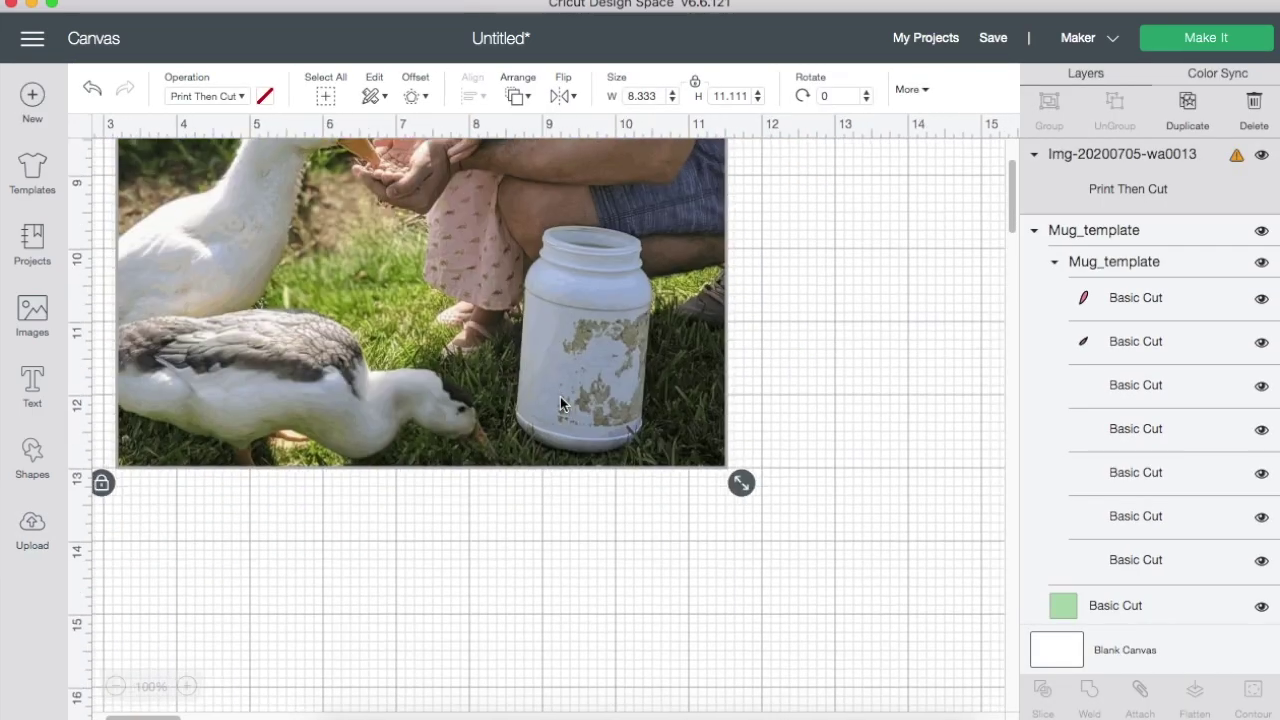
left_click_drag(549, 309, 583, 236)
scroll(625, 523, "up", 9)
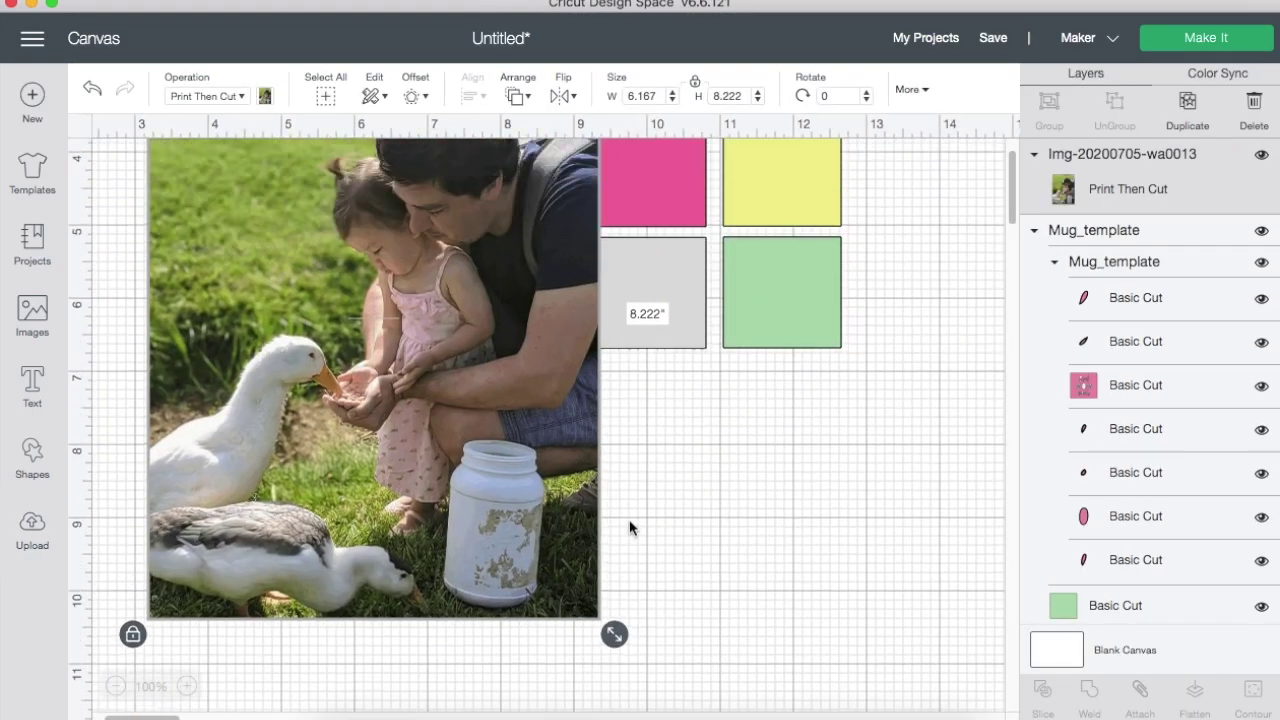
left_click_drag(611, 634, 421, 377)
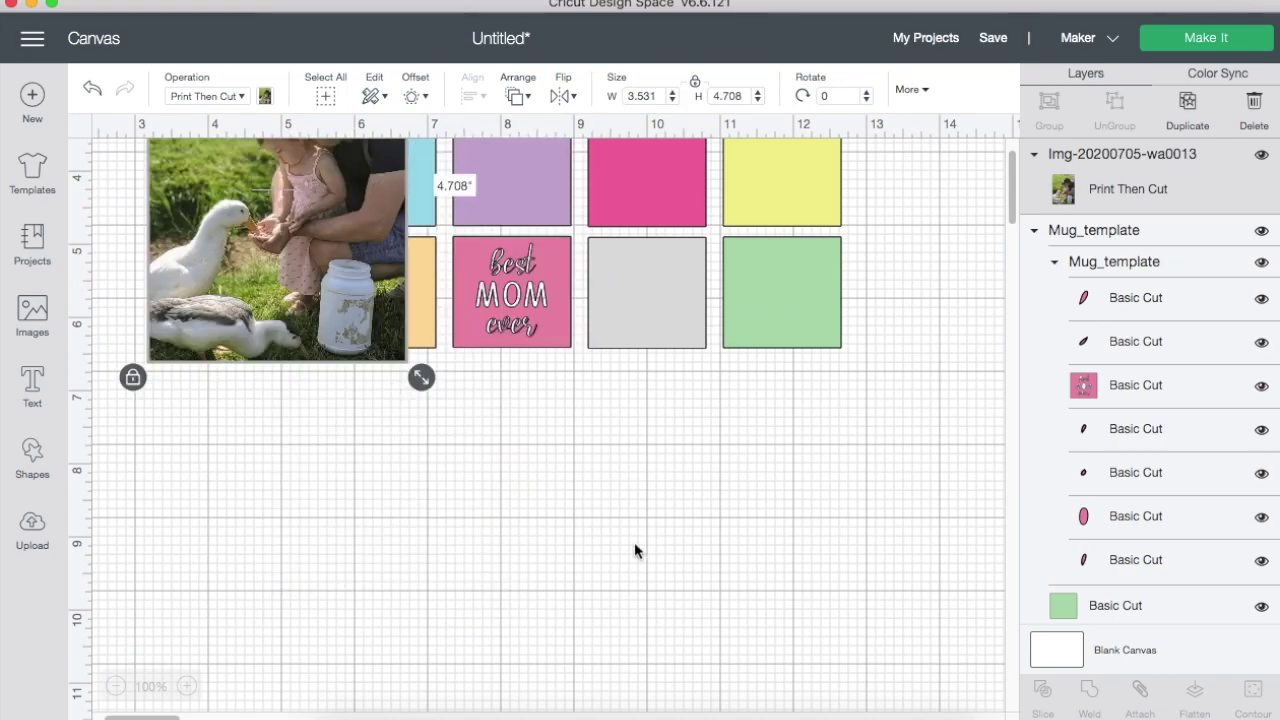
scroll(634, 542, "up", 5)
scroll(634, 542, "left", 2)
left_click(505, 657)
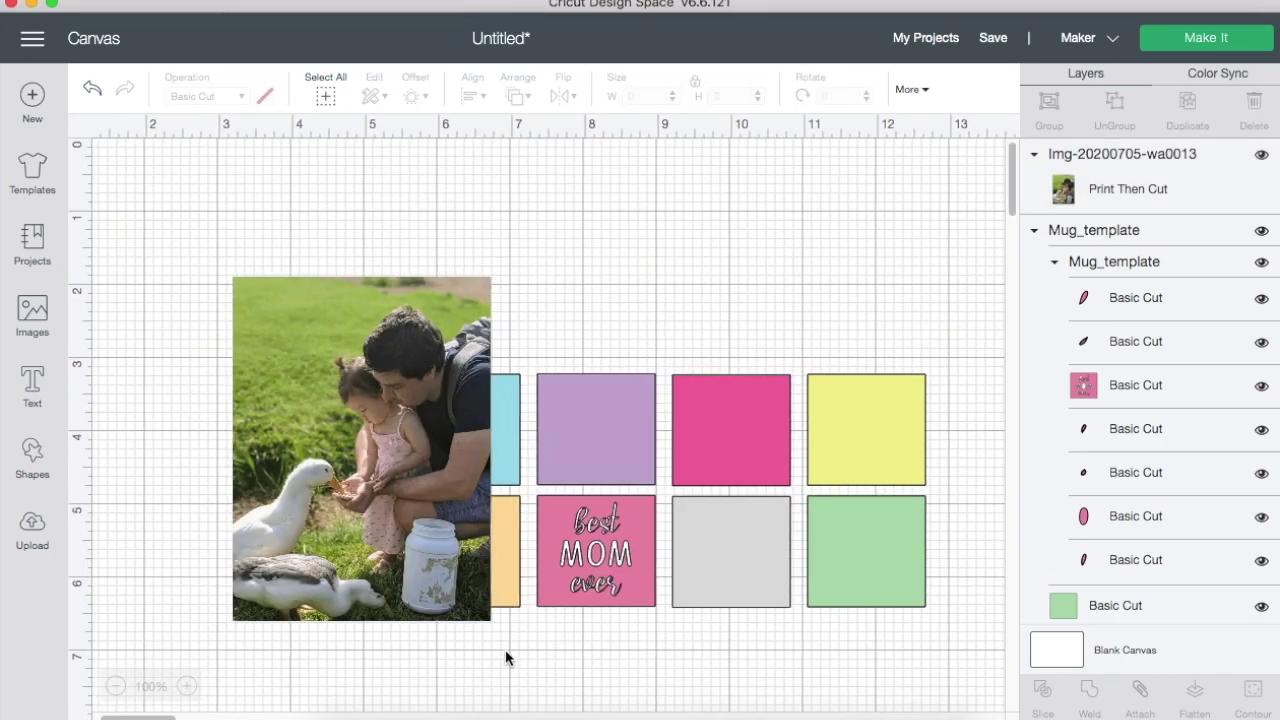
left_click(478, 606)
left_click_drag(506, 630, 363, 484)
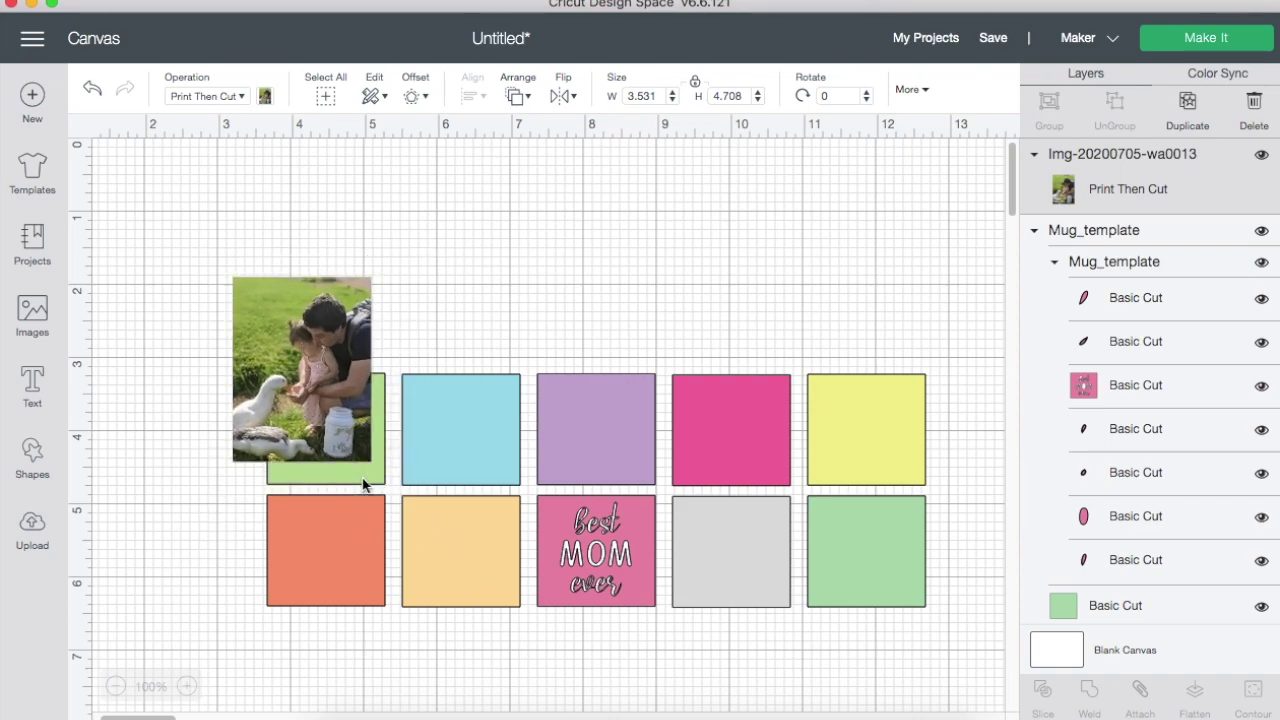
left_click_drag(337, 429, 370, 467)
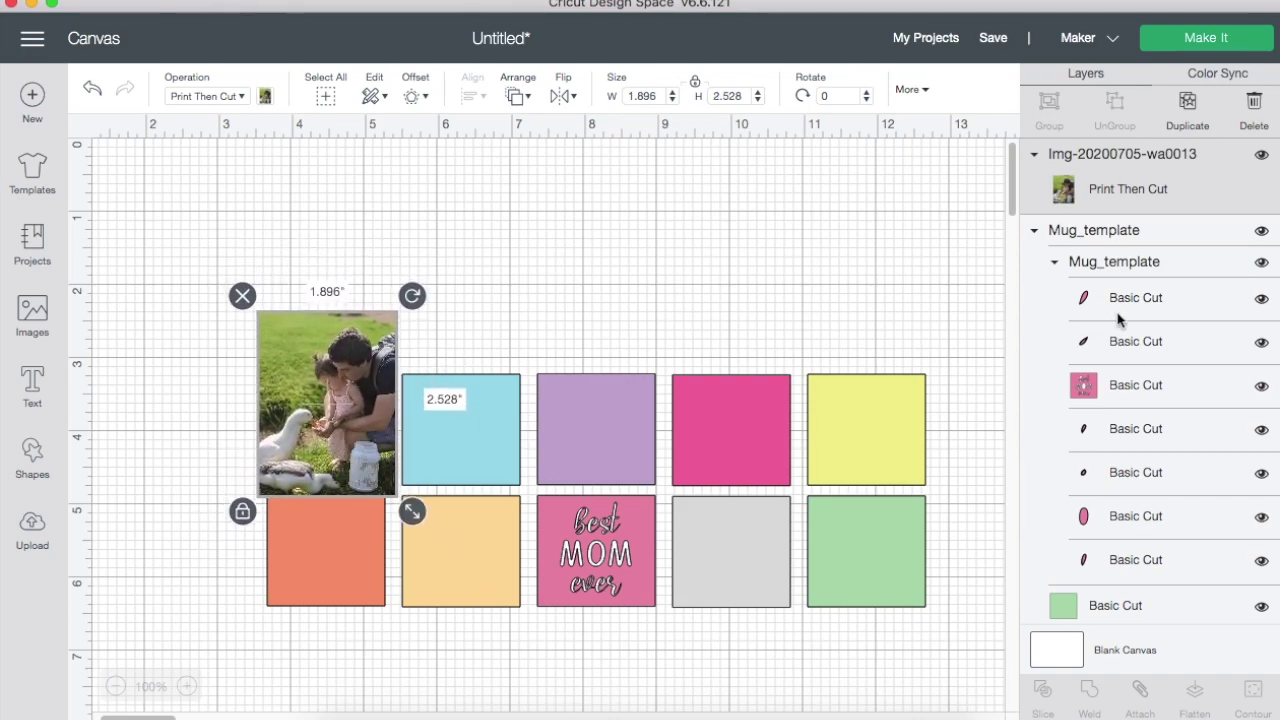
Move the duck photo into the empty area above the template, clear of the light green square.
left_click(1123, 612)
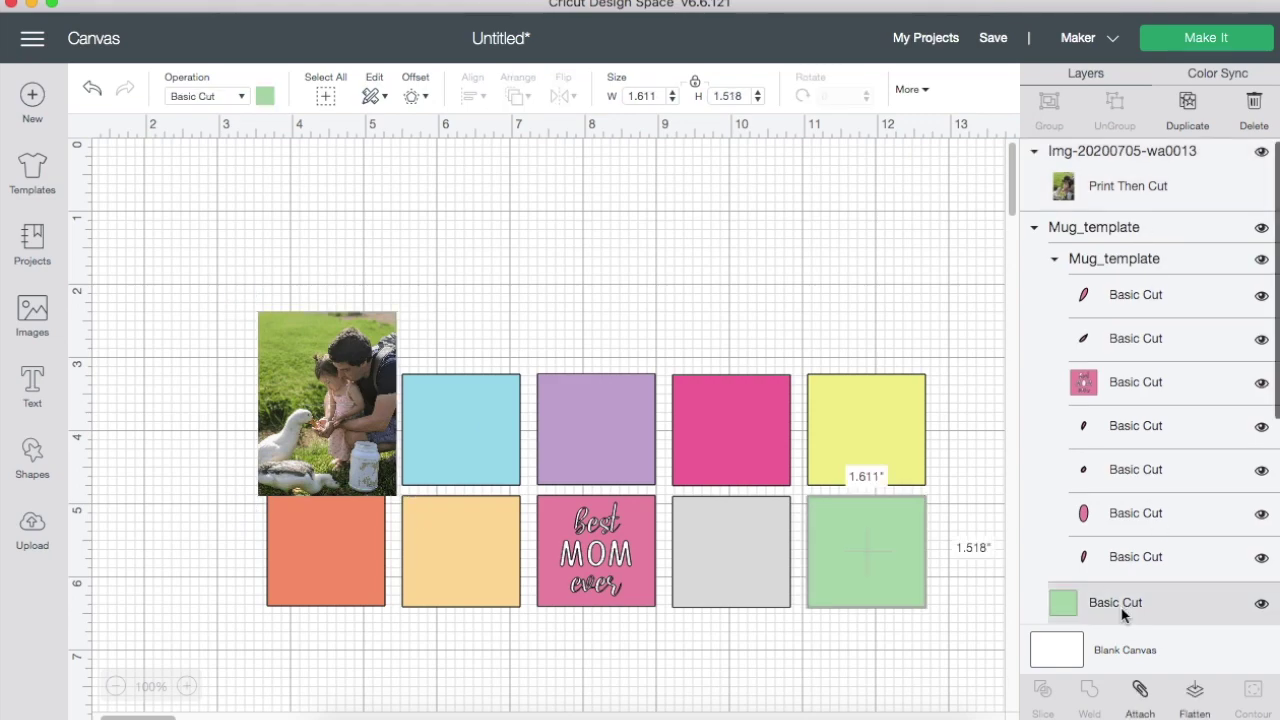
scroll(1185, 462, "down", 5)
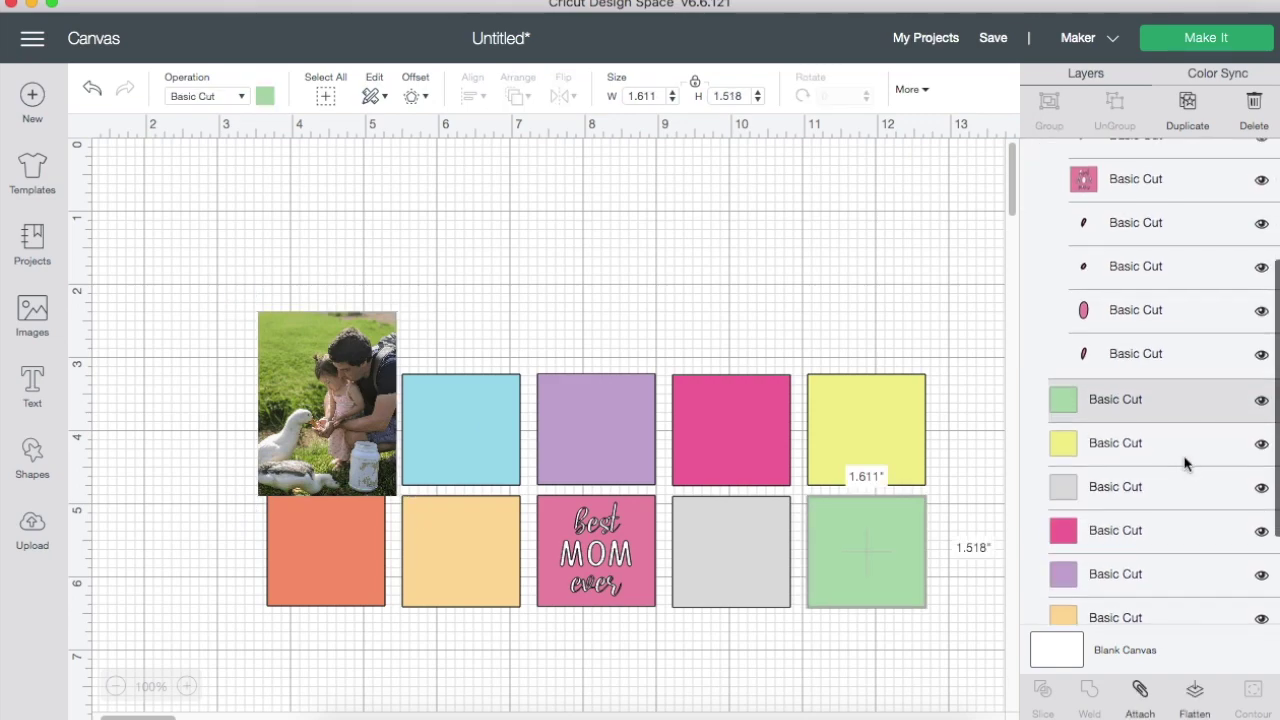
scroll(1185, 462, "down", 3)
left_click_drag(312, 425, 370, 266)
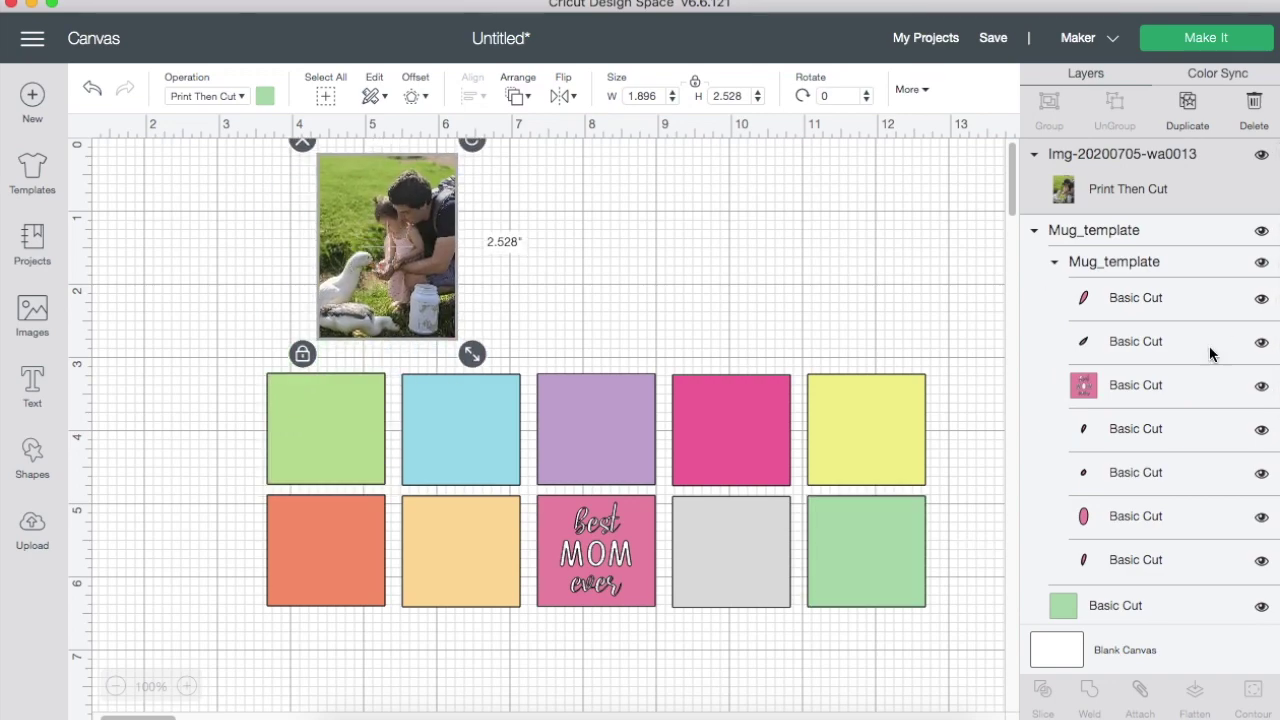
Ungroup the mug template so that its coloured squares become separate objects.
scroll(1205, 390, "down", 9)
left_click_drag(1128, 603, 1113, 270)
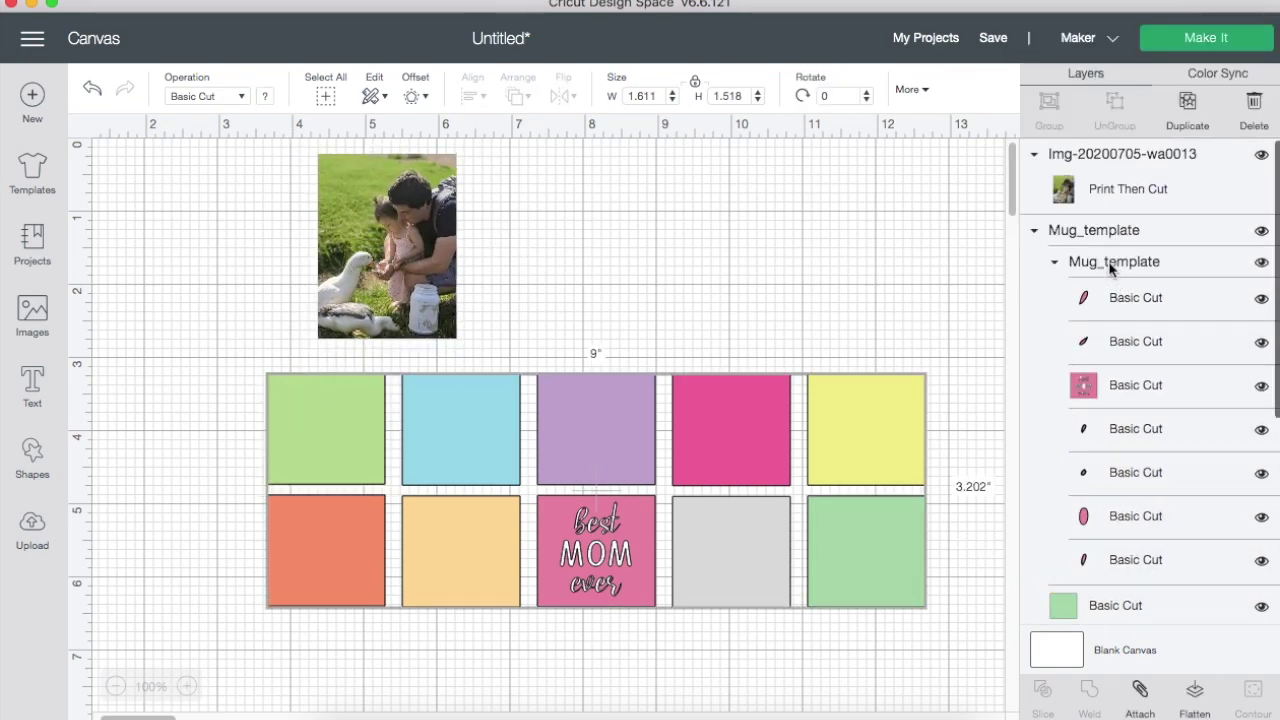
left_click(1113, 266)
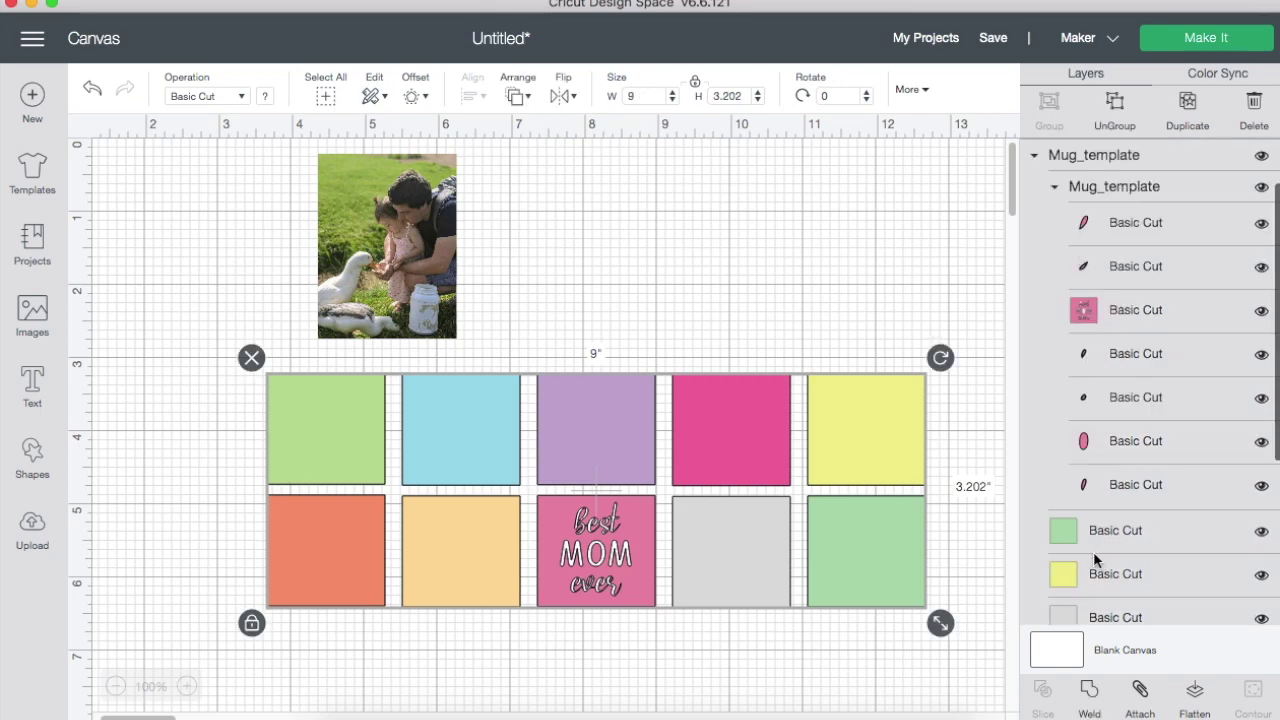
left_click(1115, 101)
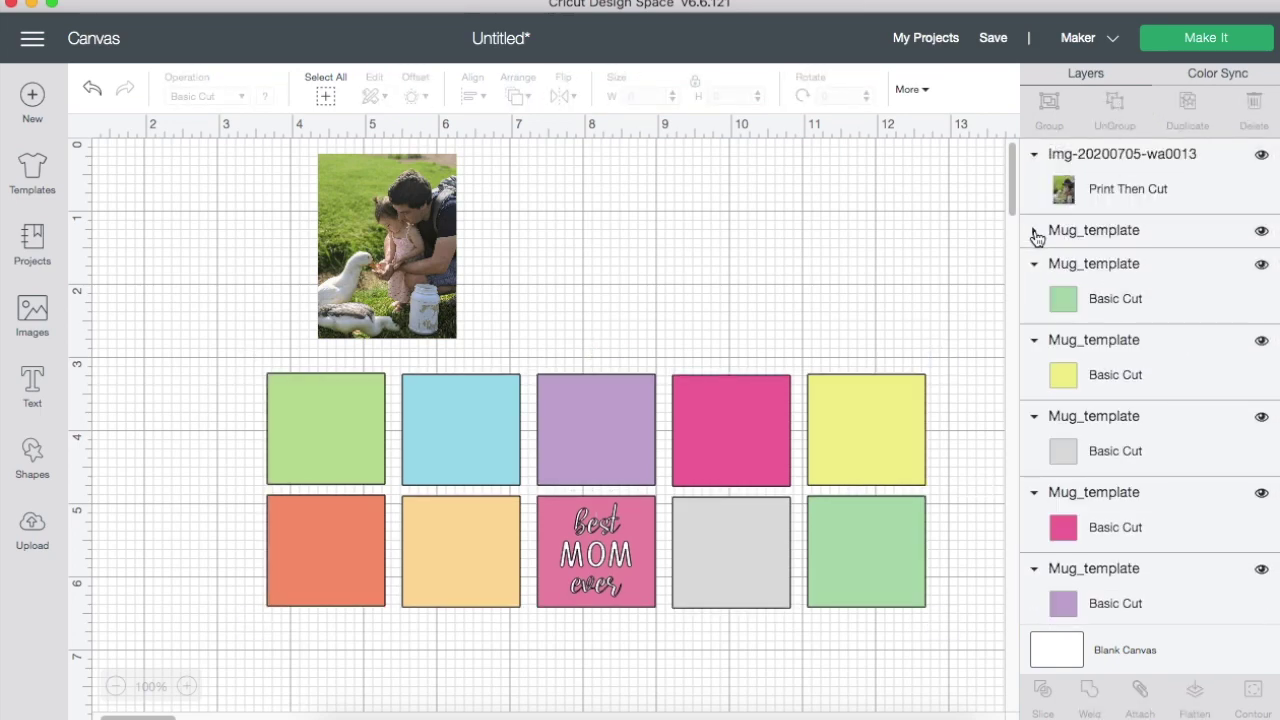
Bring the light green square's layer above the photo's layer and centre the duck photo behind that square.
scroll(1192, 376, "down", 5)
left_click_drag(1114, 591, 1110, 162)
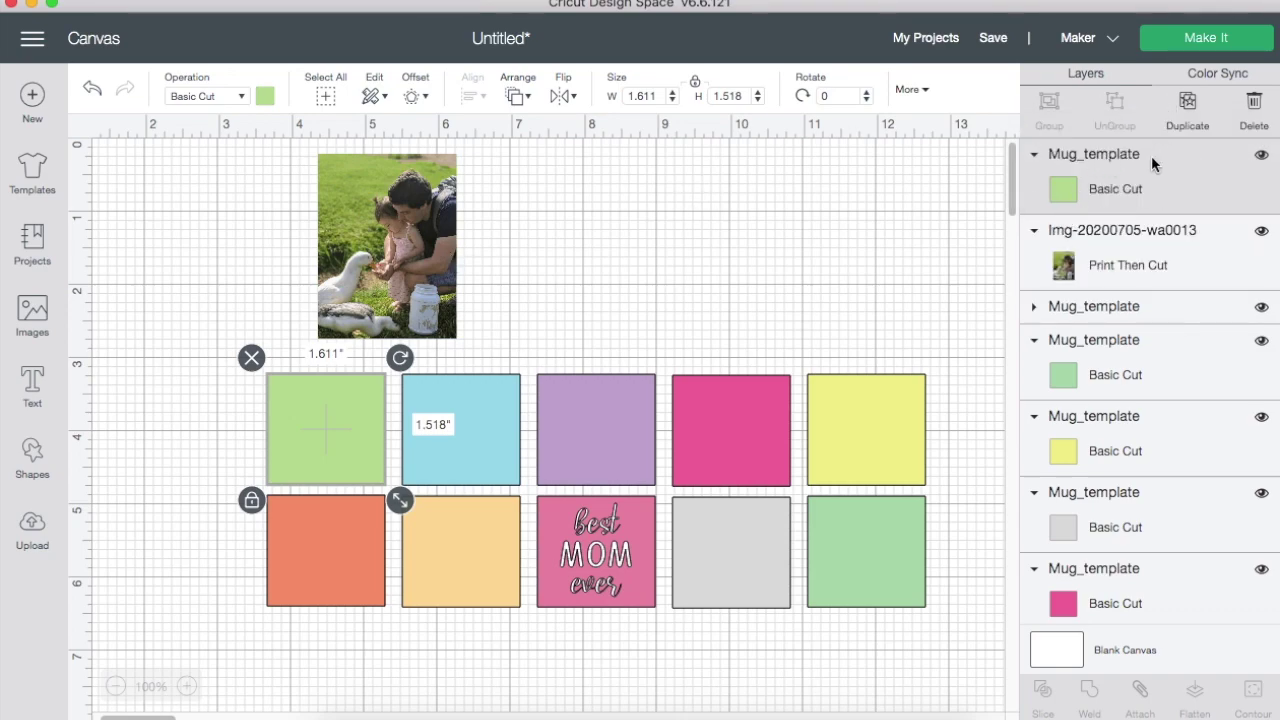
left_click(1113, 248)
left_click_drag(381, 250, 320, 433)
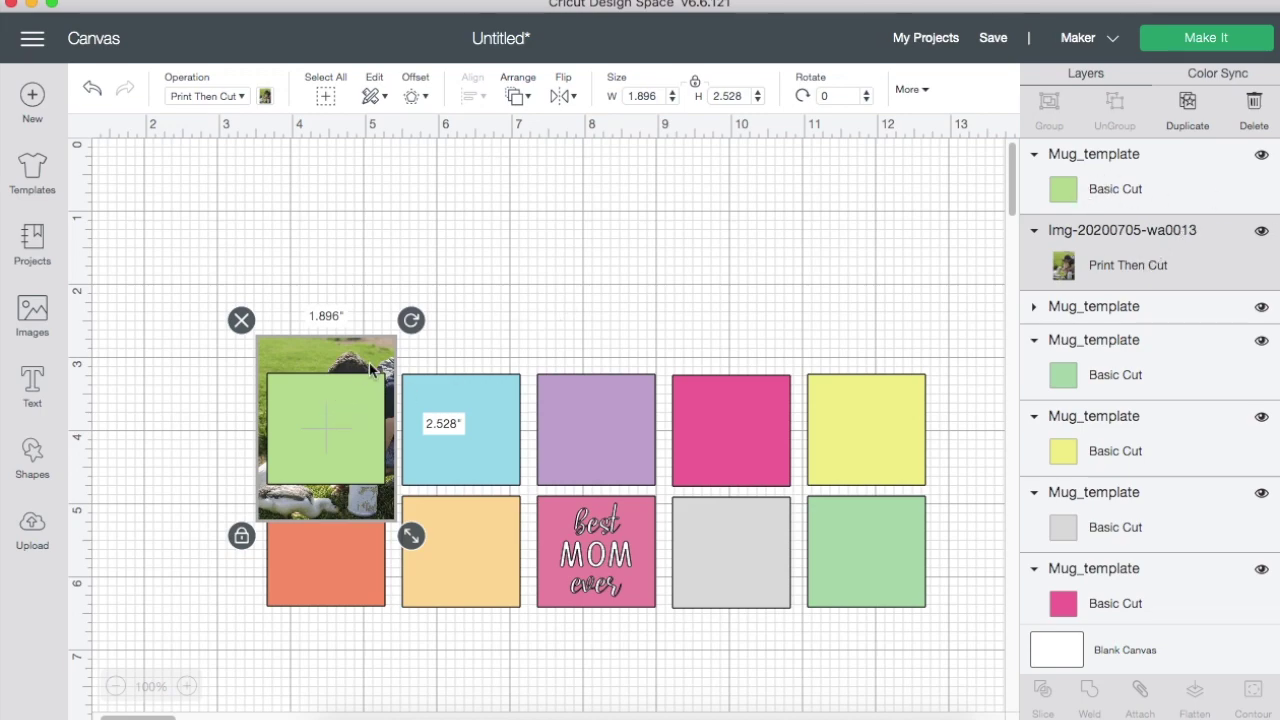
Change the light green square's operation from Basic Cut to Pen.
left_click(1118, 190)
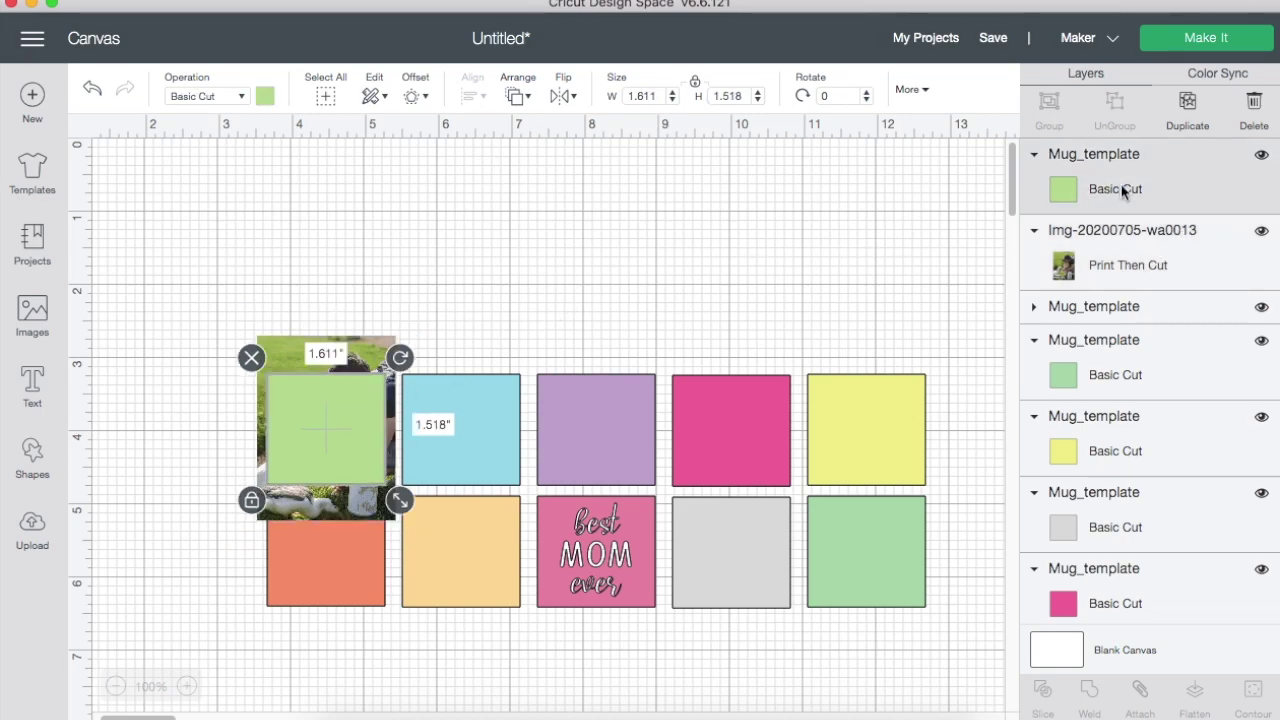
left_click(241, 97)
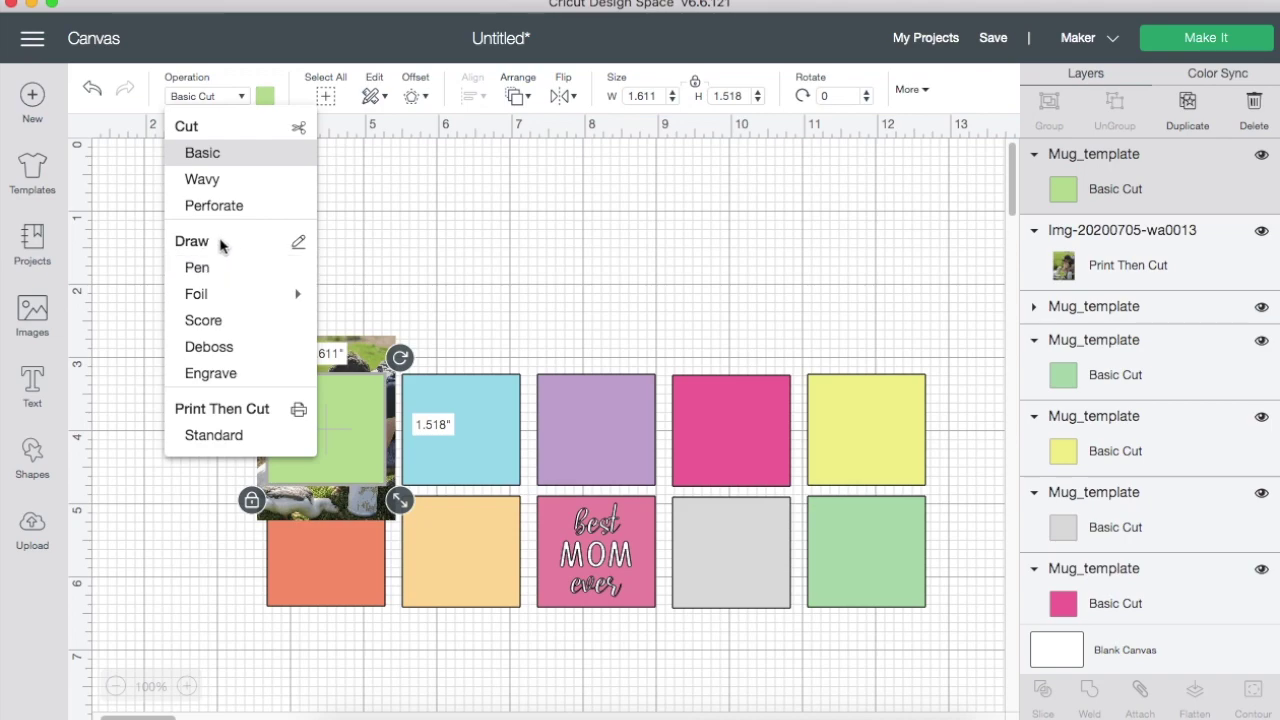
left_click(238, 269)
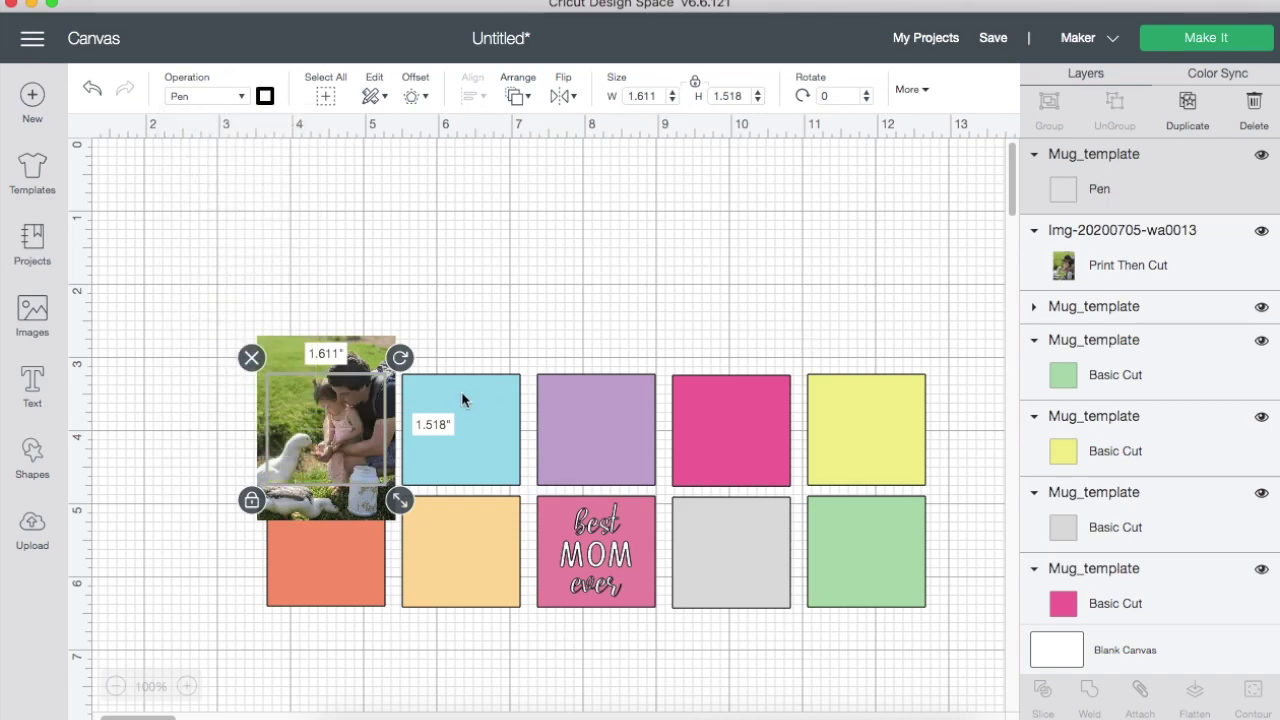
Scale the duck photo to about 1.66 inches wide and position it so it fully covers the square pen outline.
left_click(362, 358)
left_click_drag(362, 358, 362, 383)
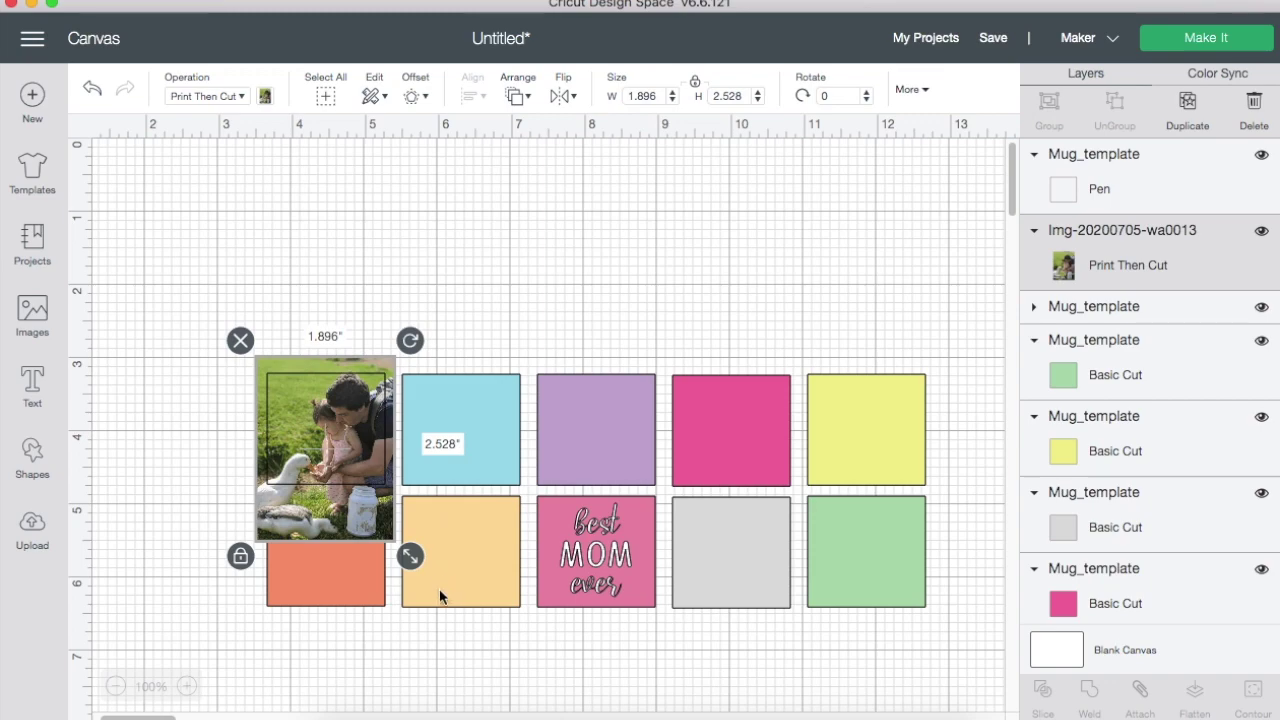
left_click_drag(410, 556, 392, 533)
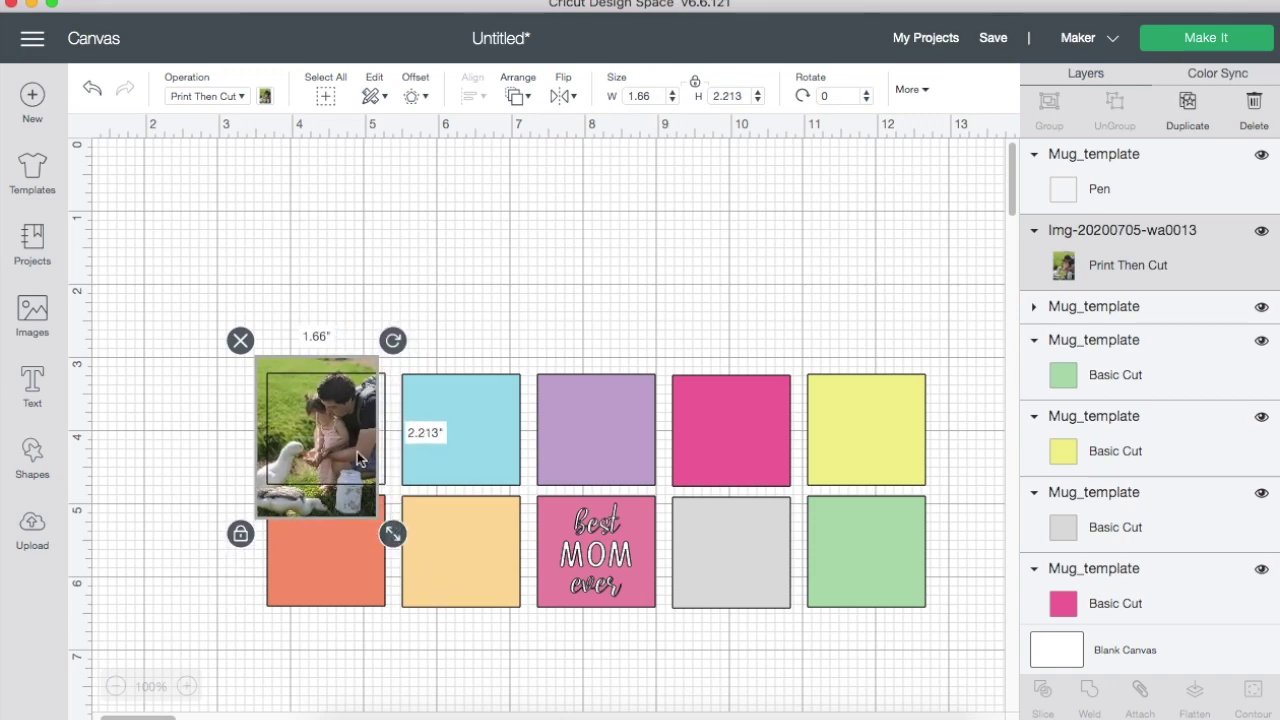
left_click_drag(340, 440, 345, 443)
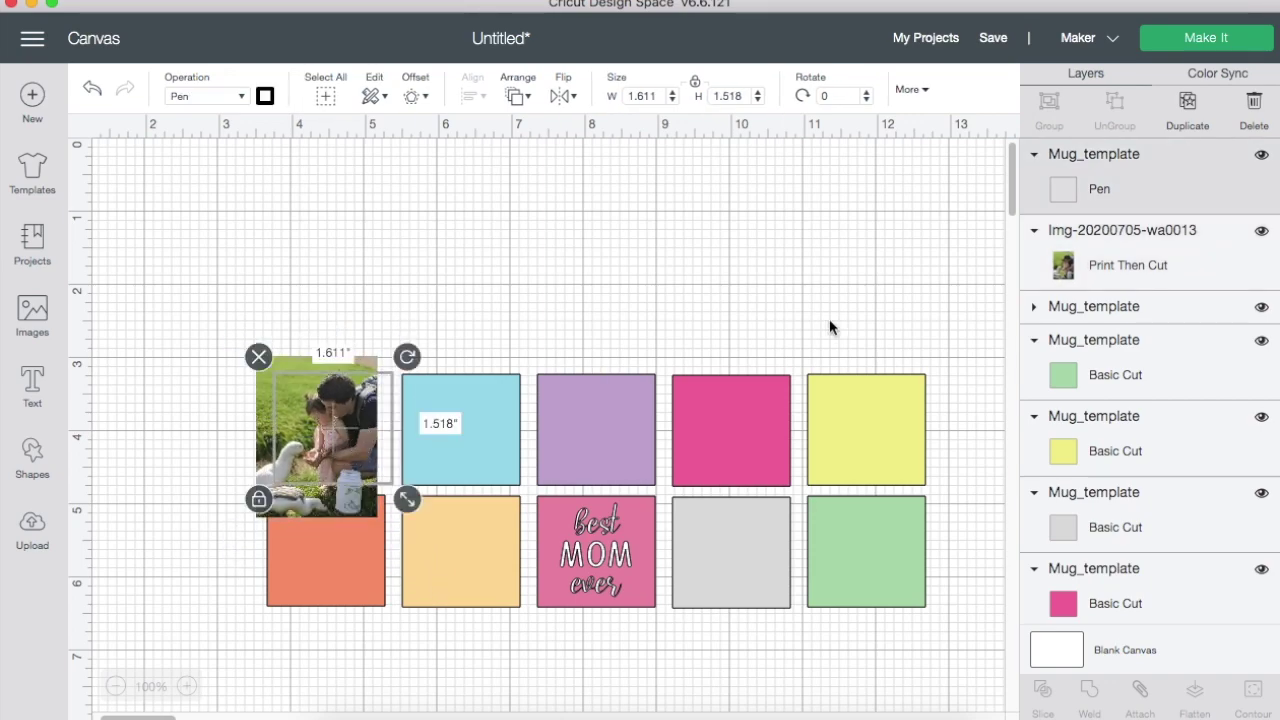
left_click(1112, 274)
left_click_drag(263, 365, 270, 363)
left_click(610, 282)
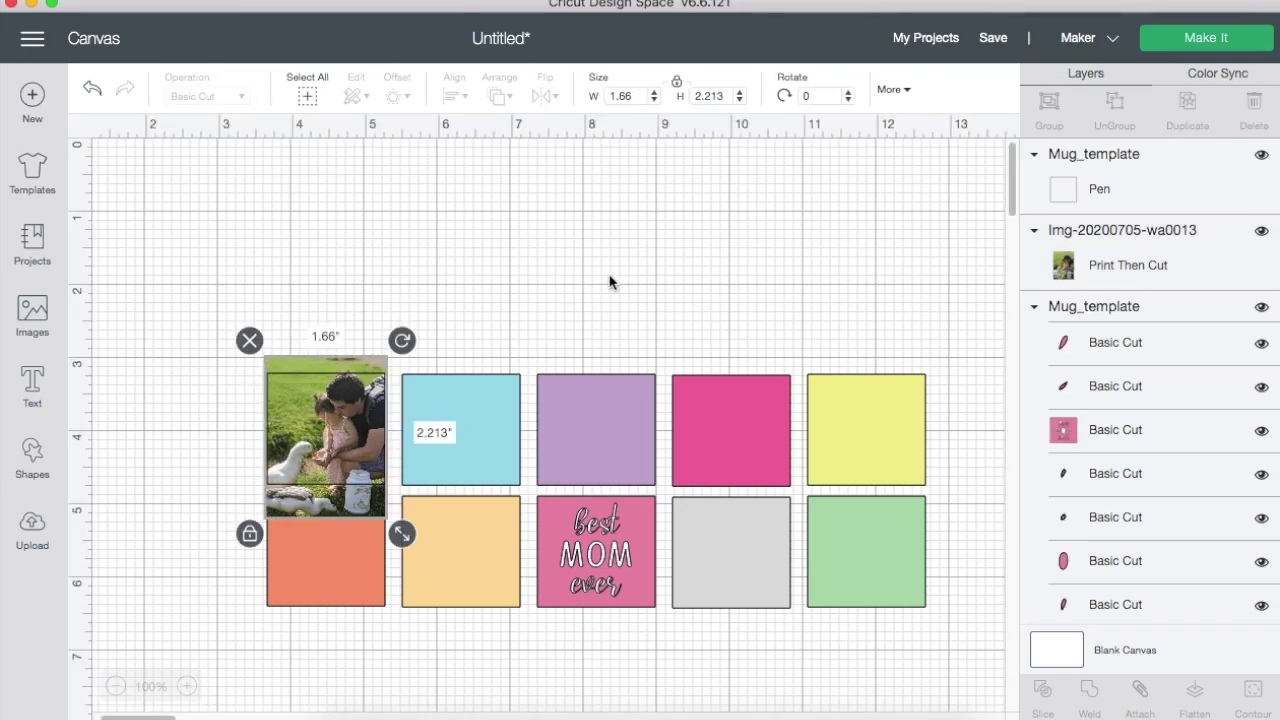
Slice the duck photo with the square pen outline that lies over it.
left_click(1140, 262)
left_click(1071, 190, "shift")
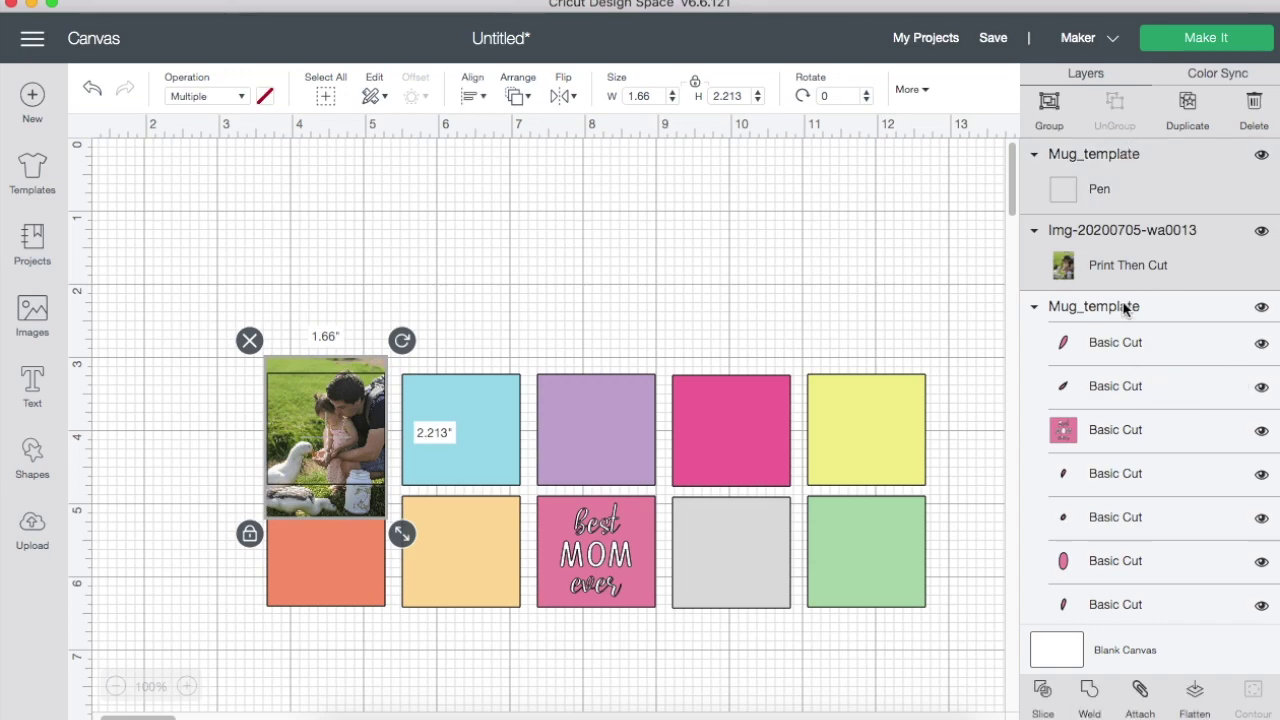
left_click(1045, 693)
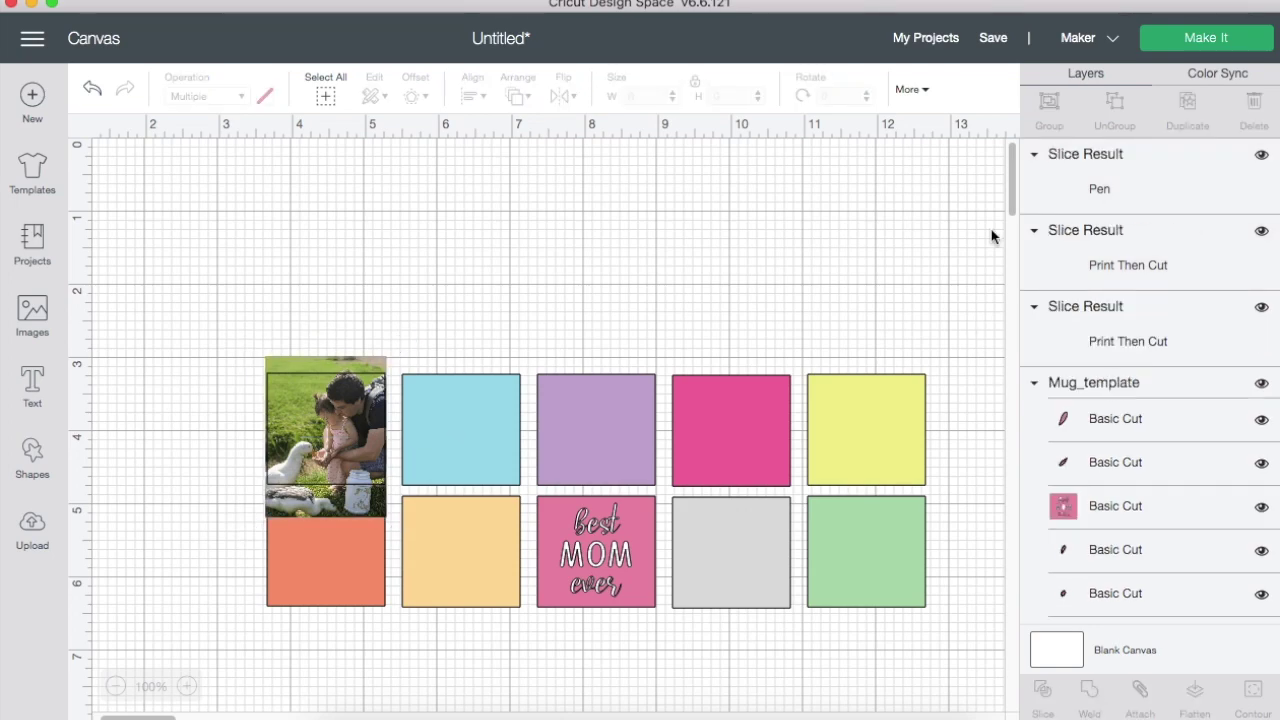
Delete the leftover pen square and the outer photo remnant from the slice, keeping only the square-cropped duck photo.
left_click(1074, 190)
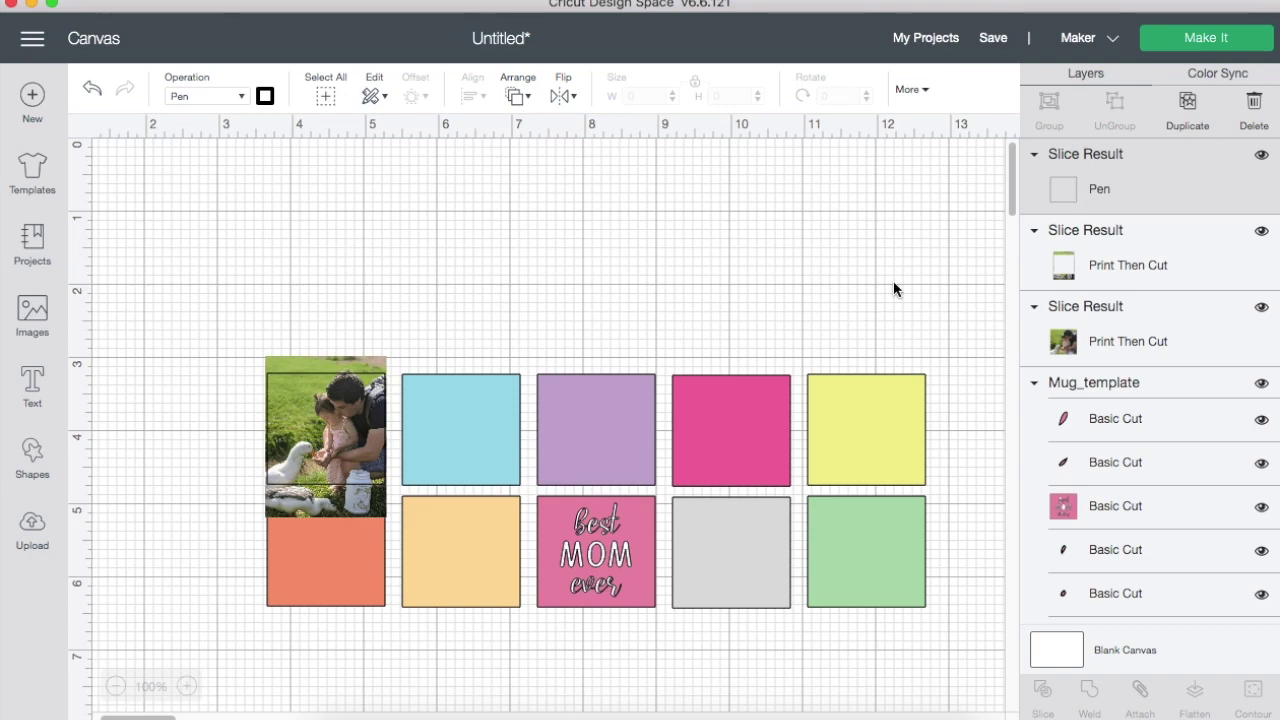
key("Delete")
left_click(1092, 190)
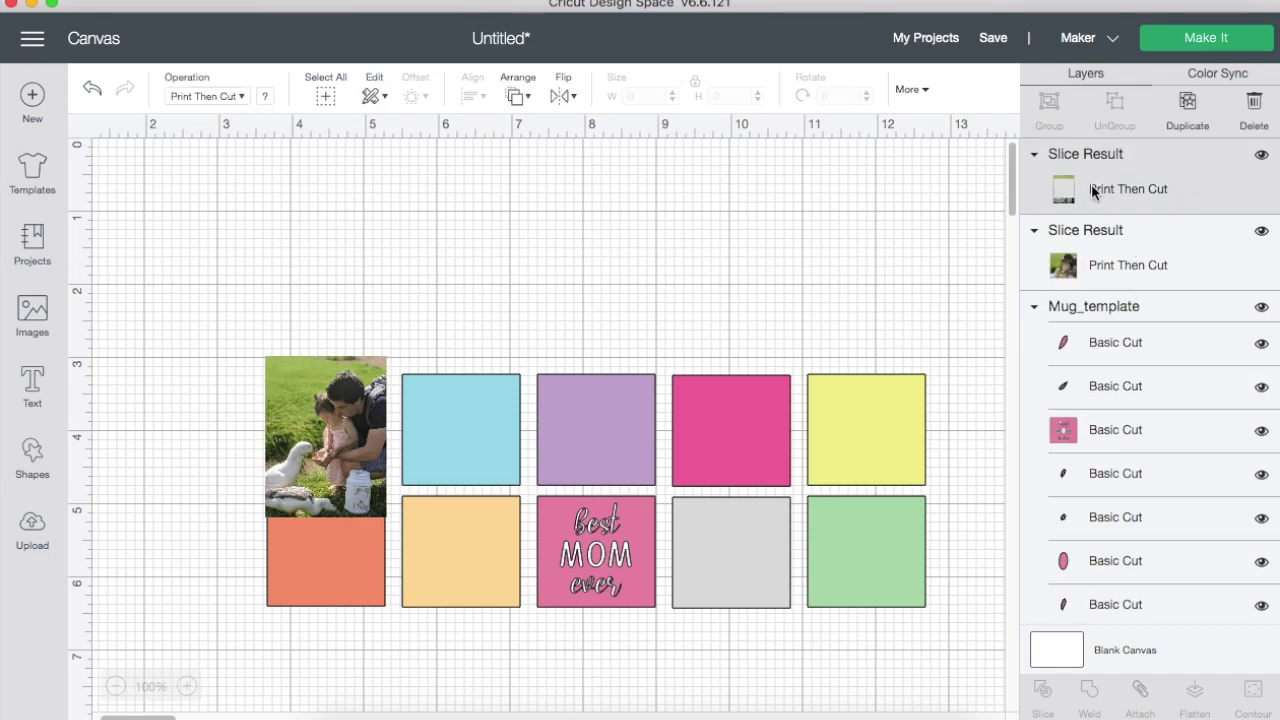
key("Delete")
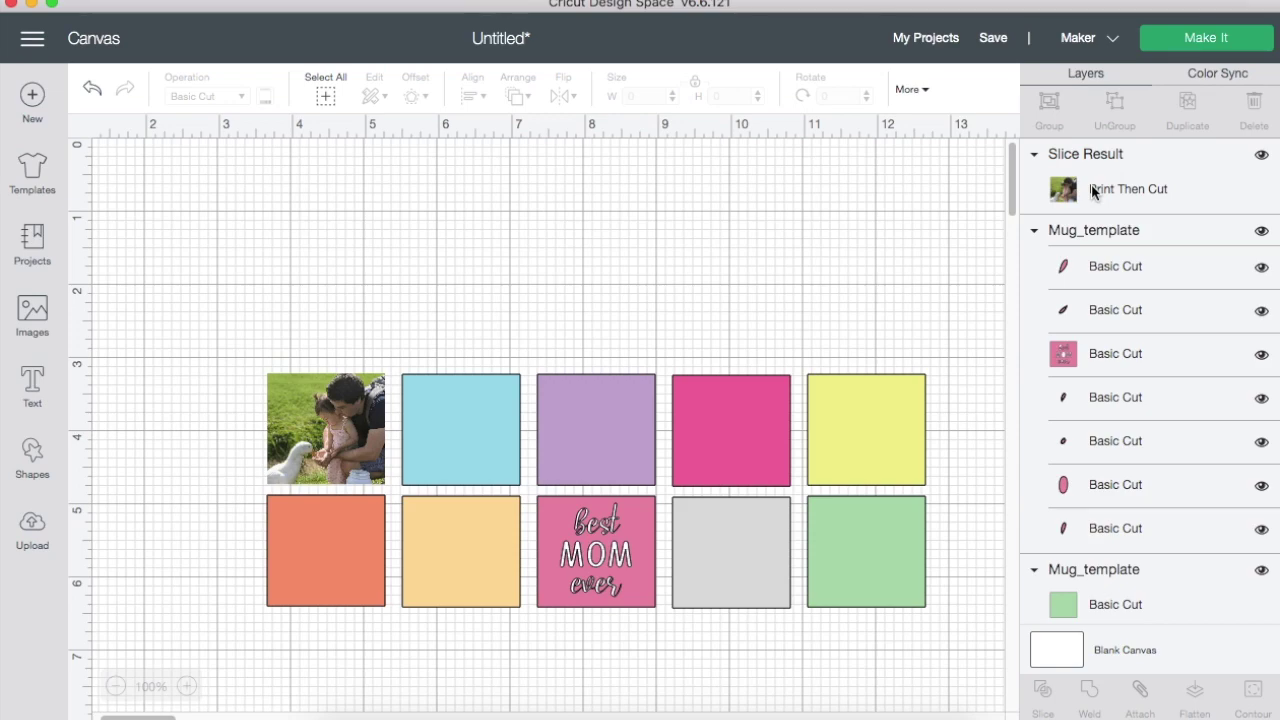
left_click(1101, 171)
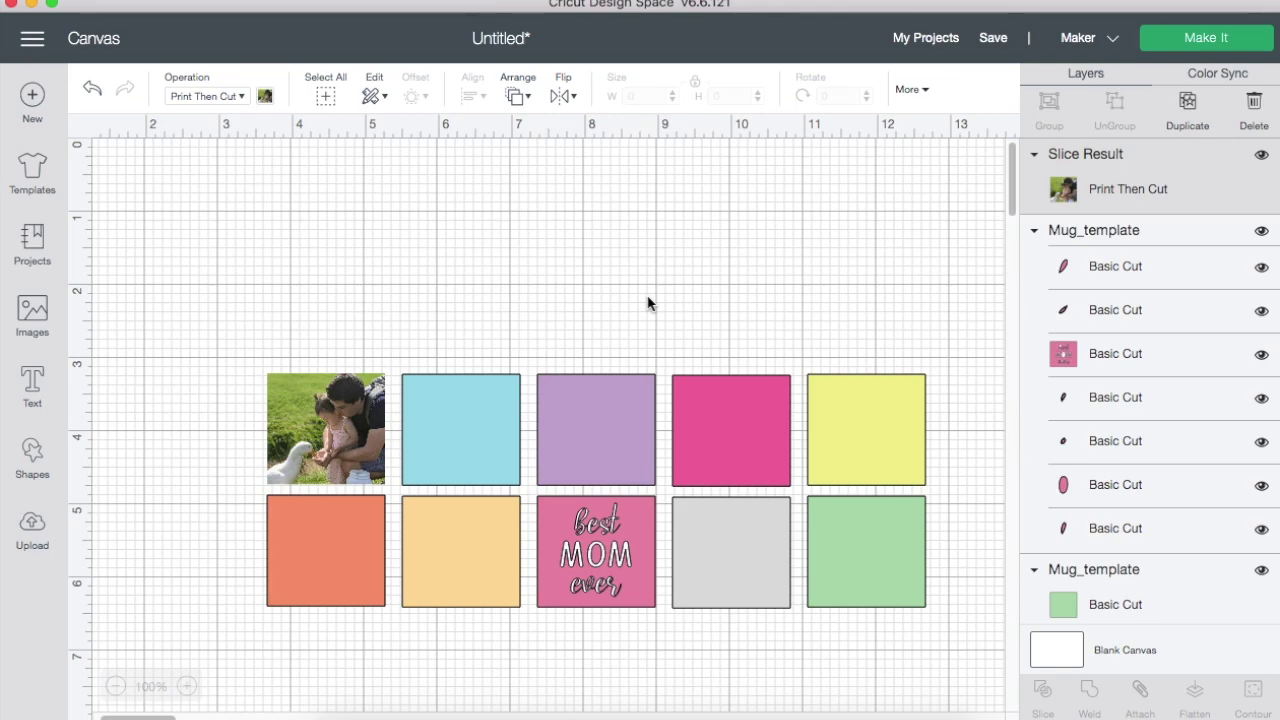
left_click(491, 363)
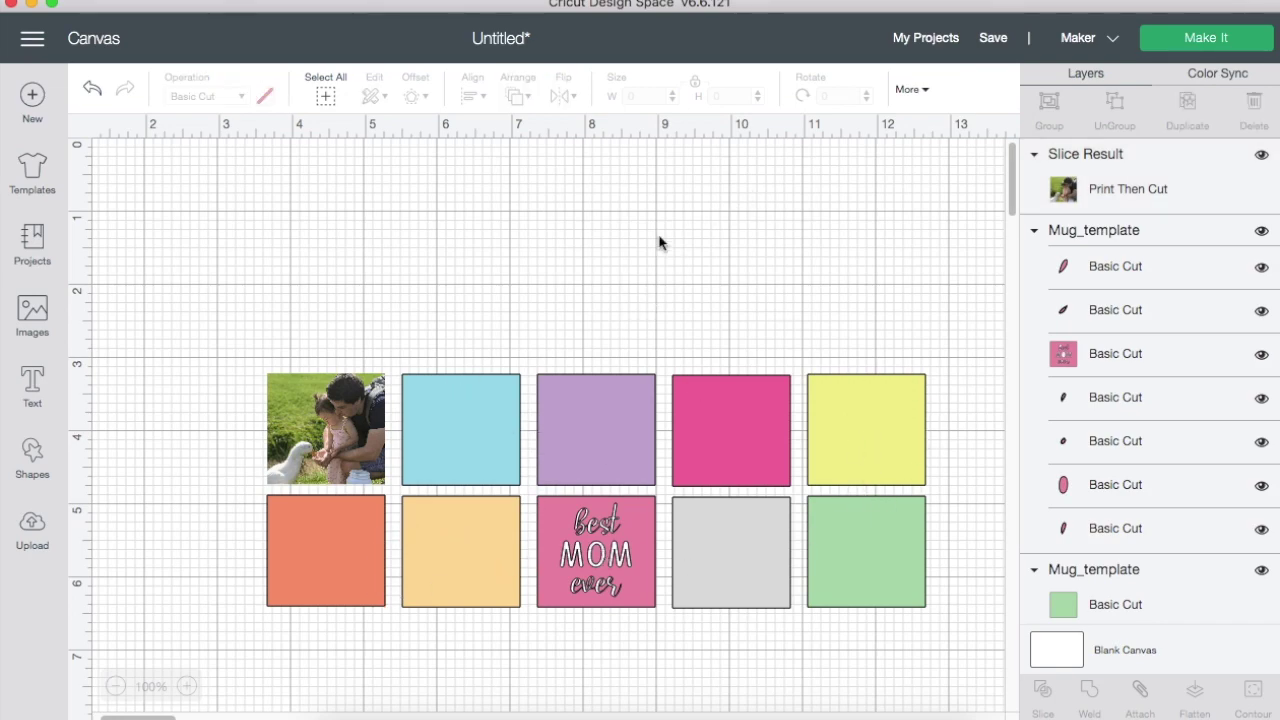
Flatten the cropped duck photo and all the template squares into a single Print Then Cut layer.
left_click(1104, 166)
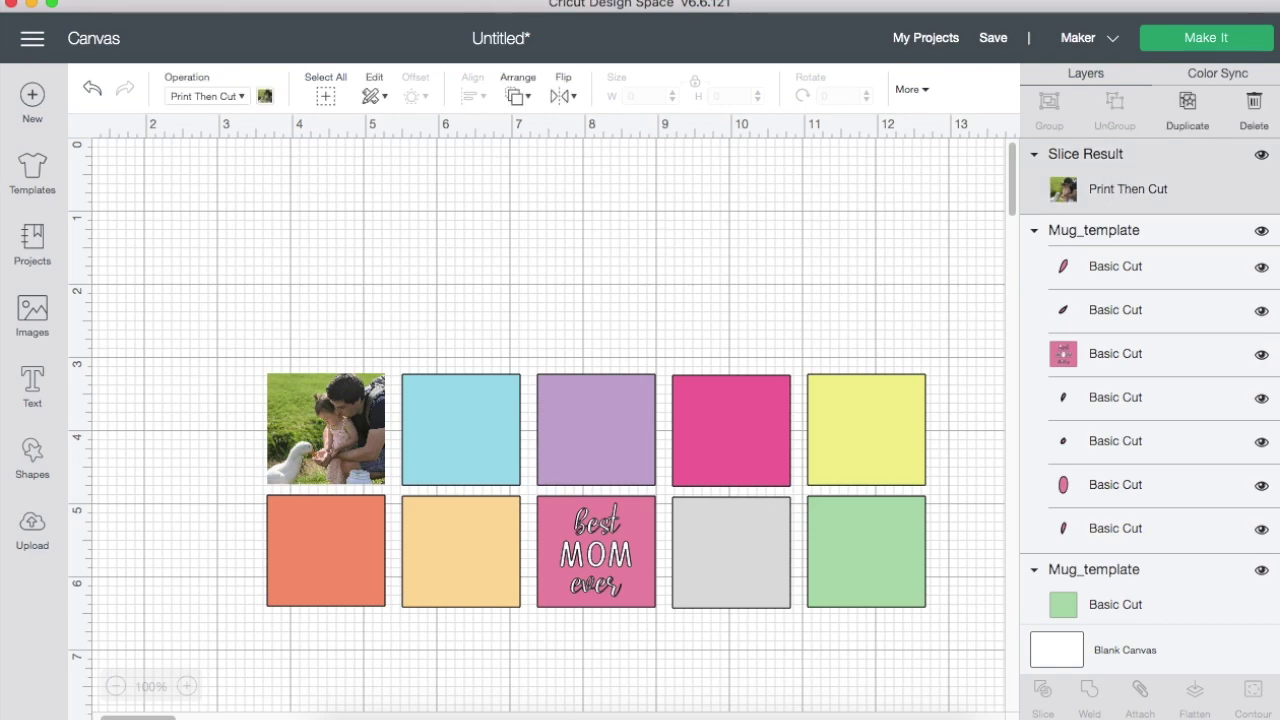
key("super+a")
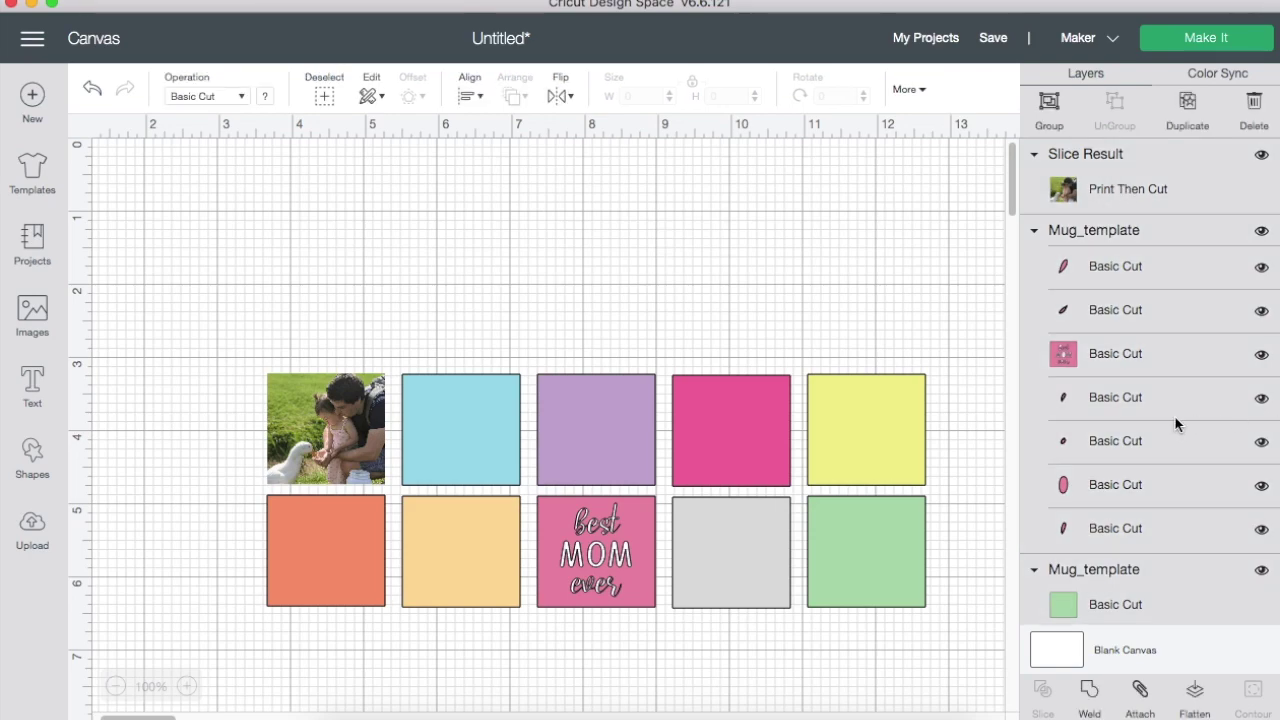
left_click(1196, 701)
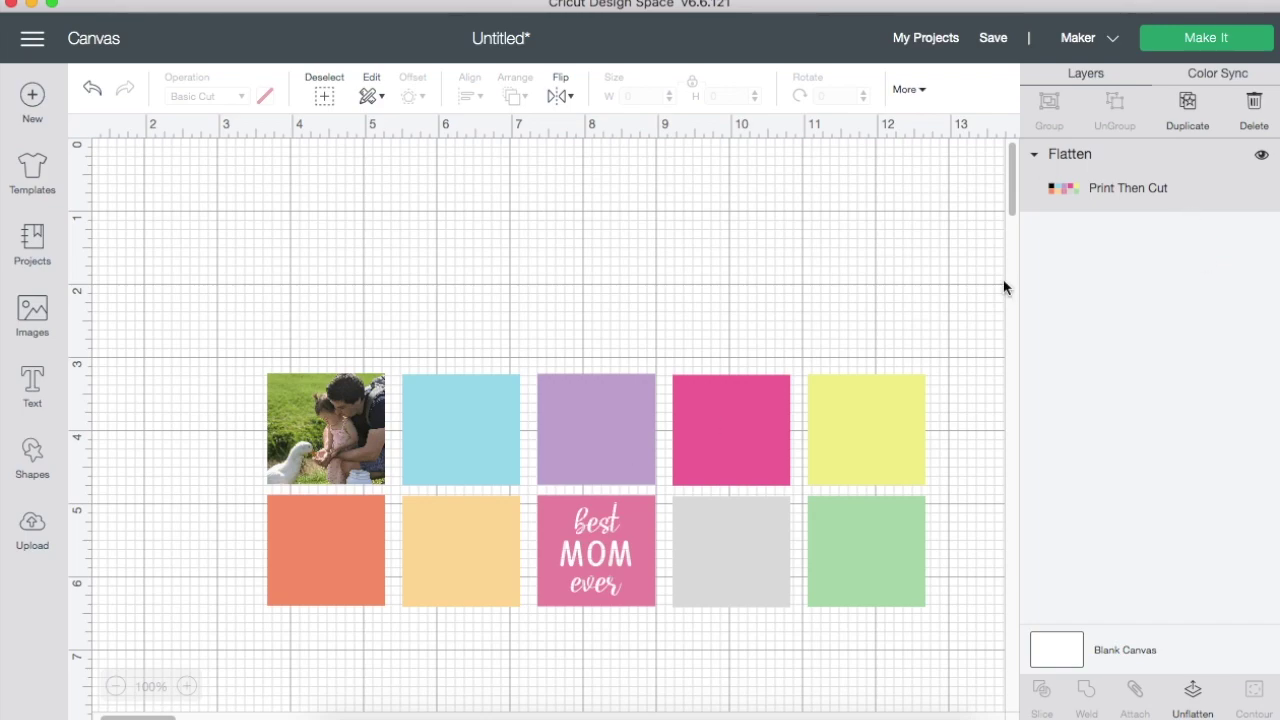
Send the flattened design to mat preparation, turn on Mirror for the Print Then Cut mat and check the mirrored layout.
left_click(1192, 50)
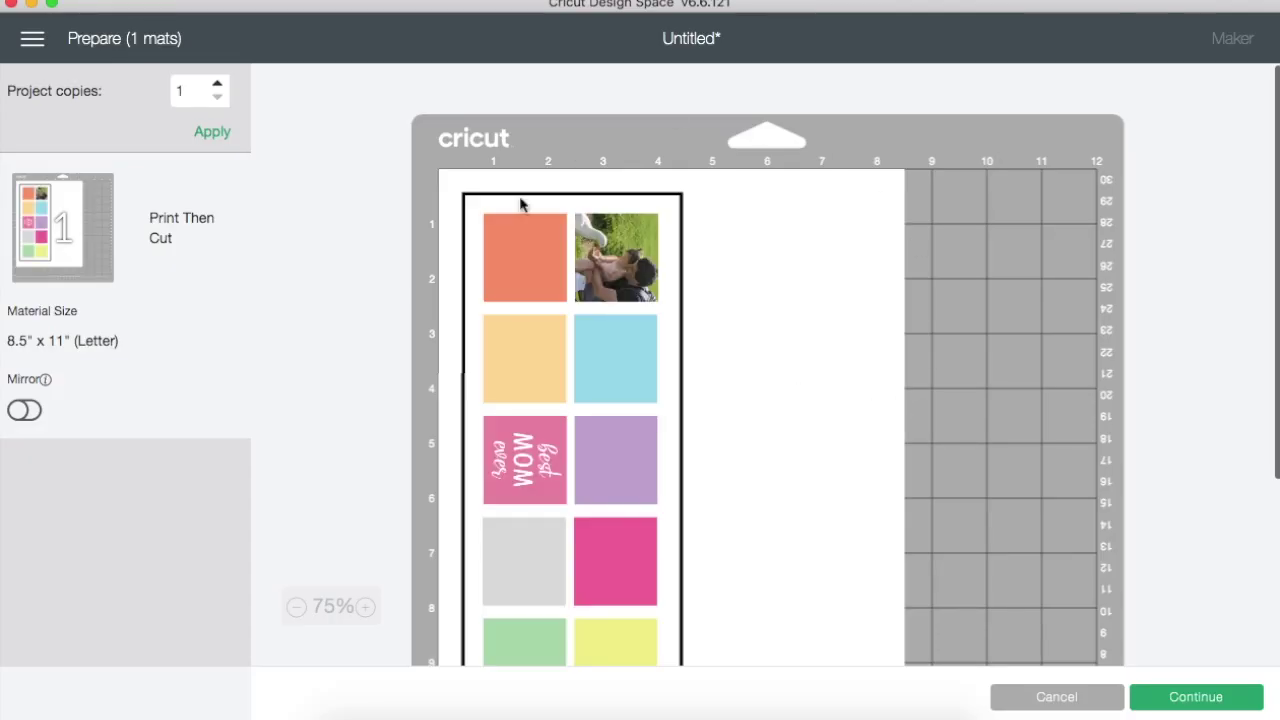
scroll(683, 387, "down", 3)
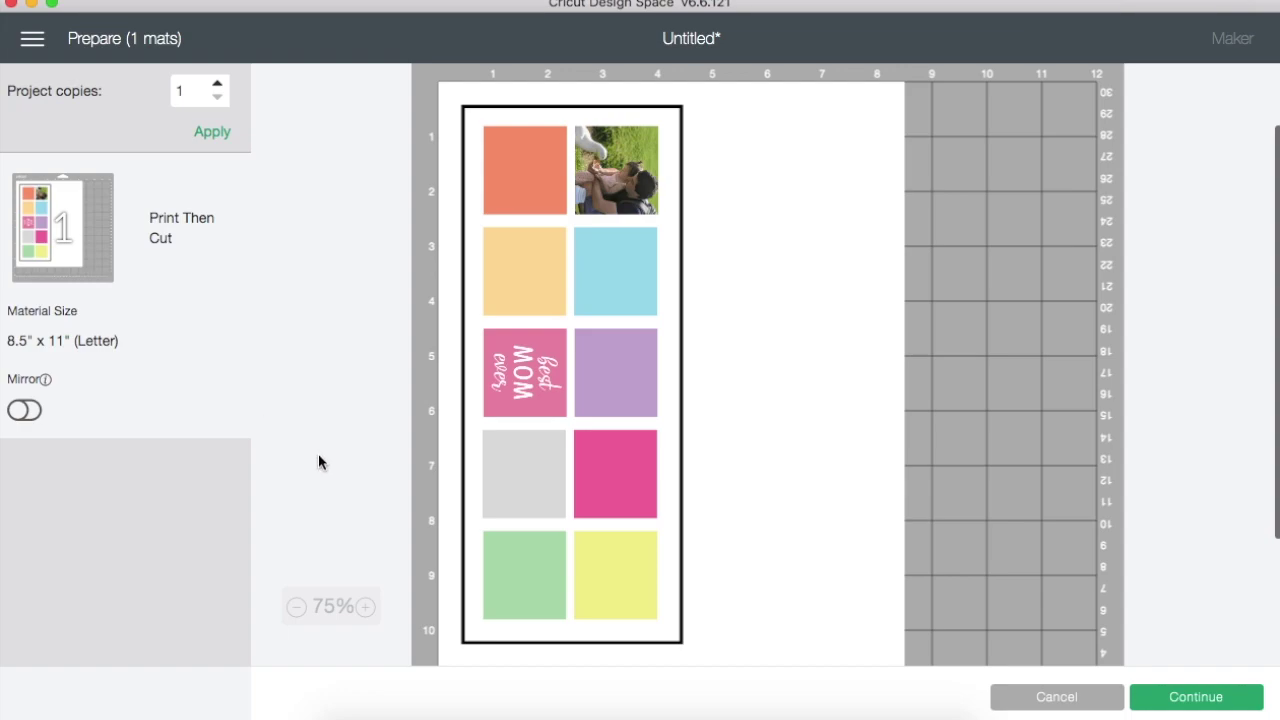
scroll(540, 463, "up", 3)
left_click(25, 411)
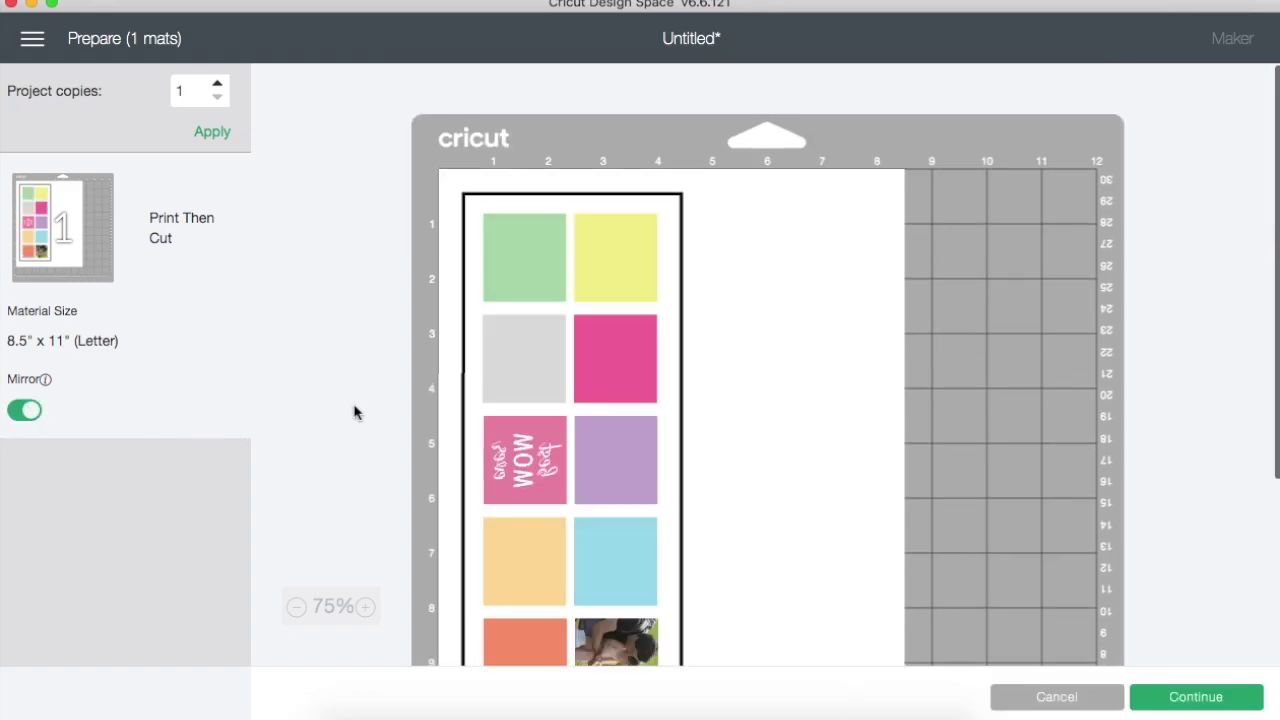
scroll(702, 488, "down", 5)
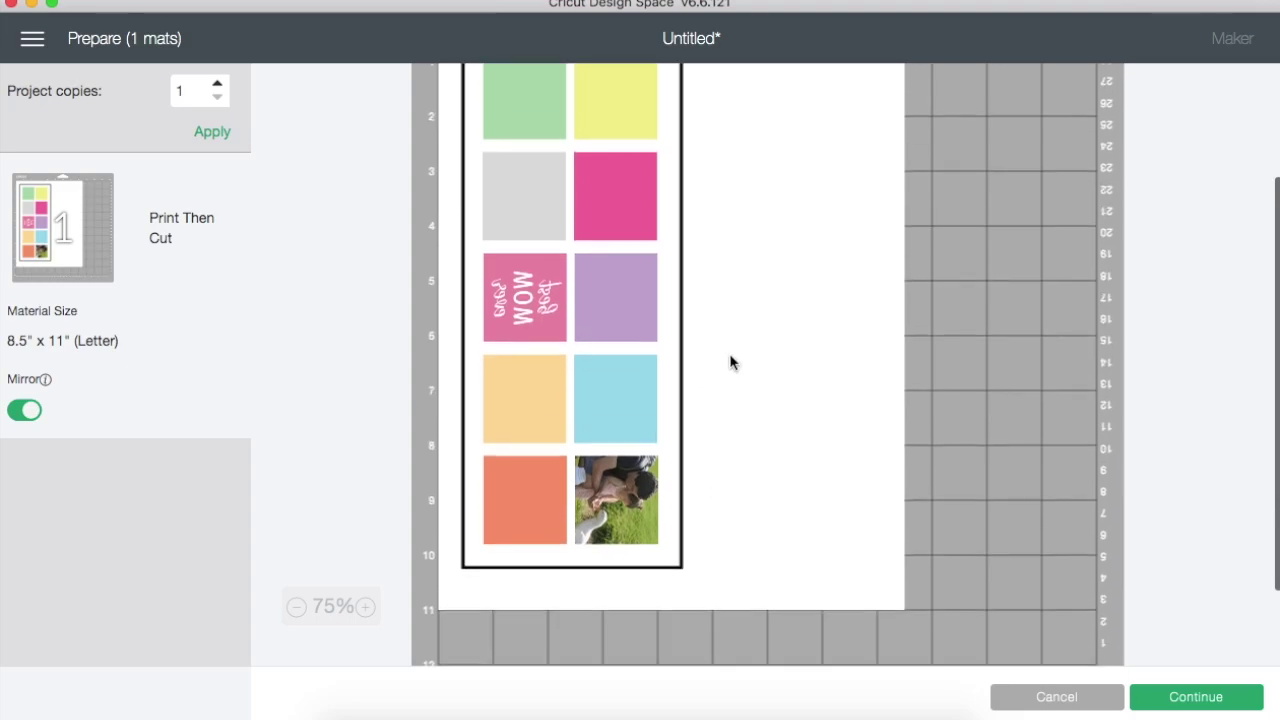
scroll(731, 363, "up", 5)
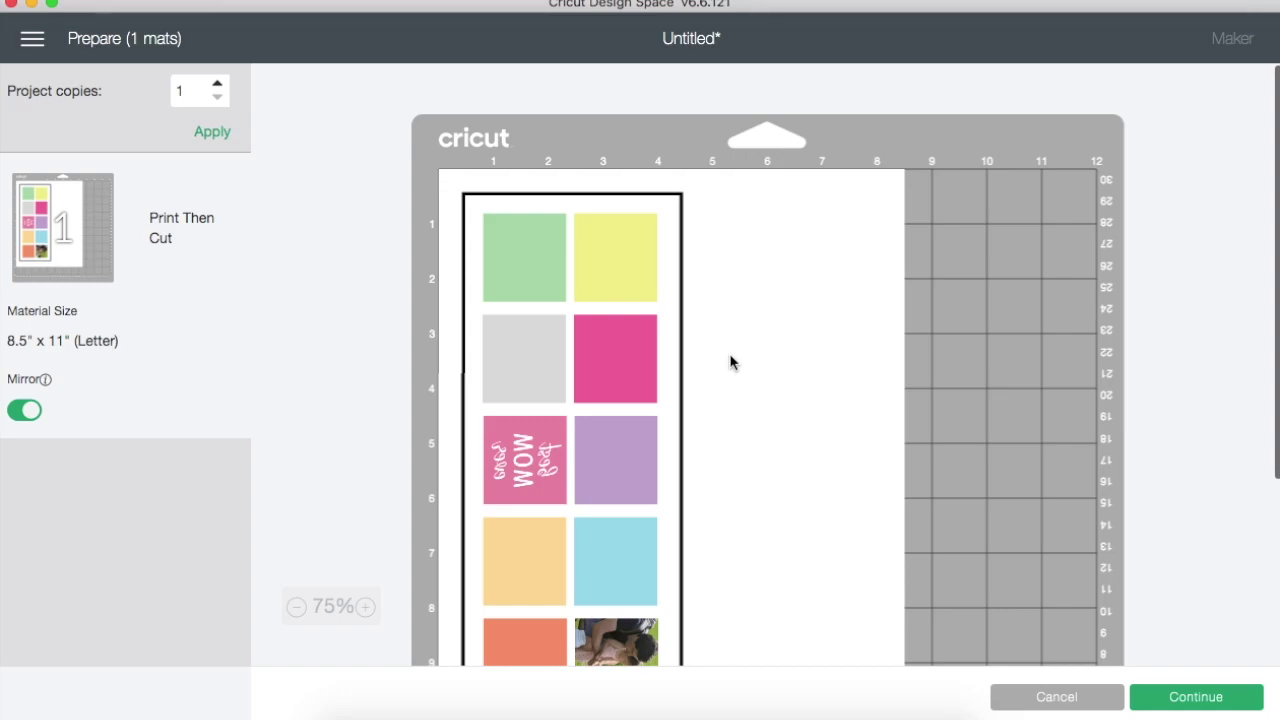
scroll(845, 405, "down", 9)
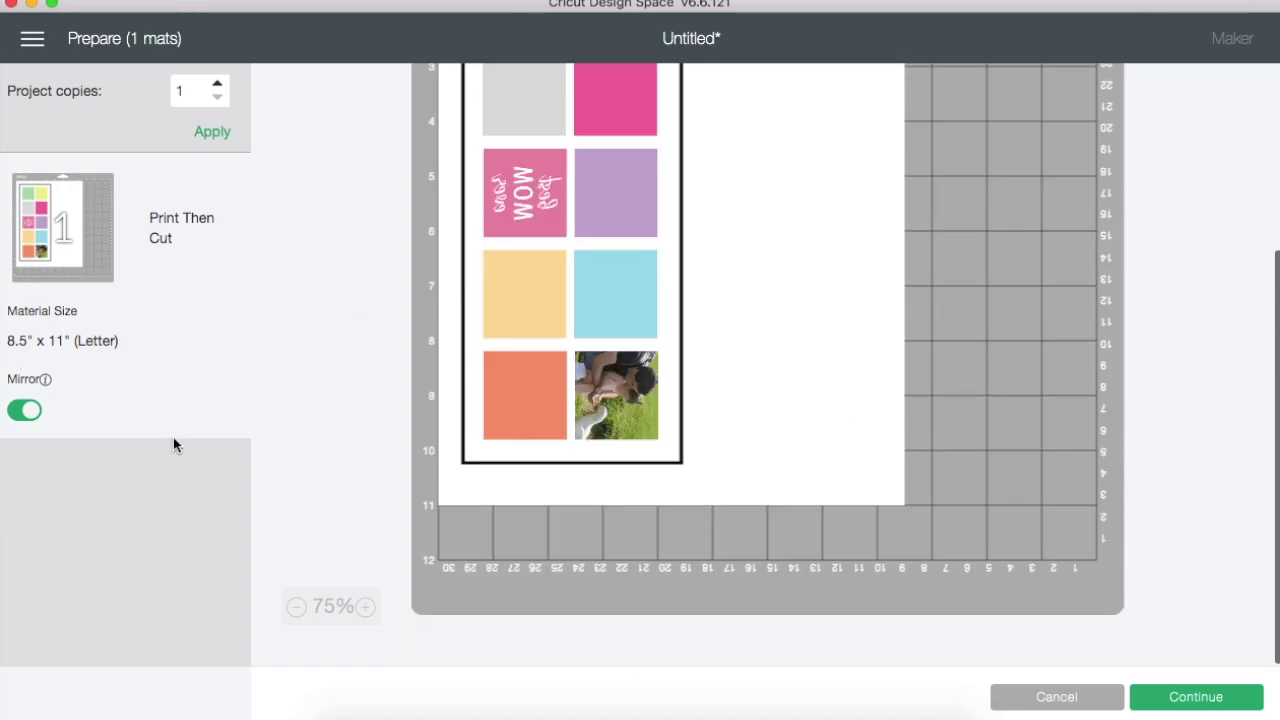
scroll(591, 420, "up", 8)
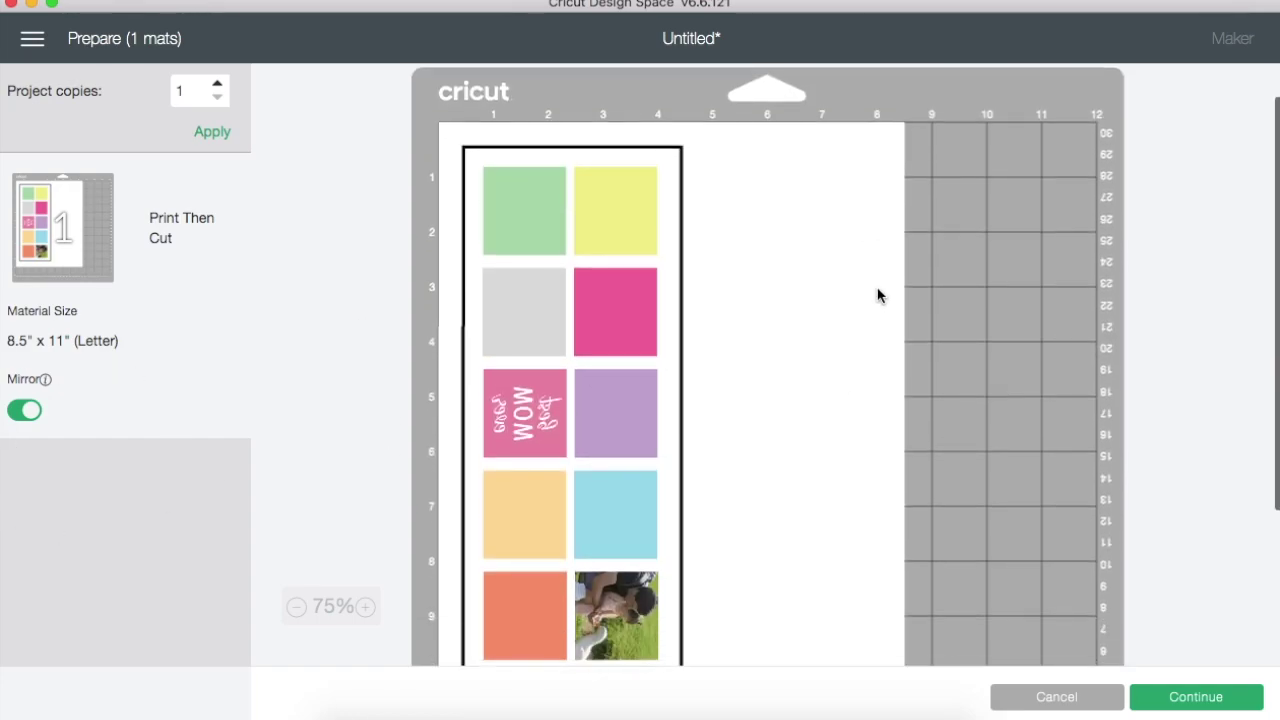
scroll(492, 365, "down", 8)
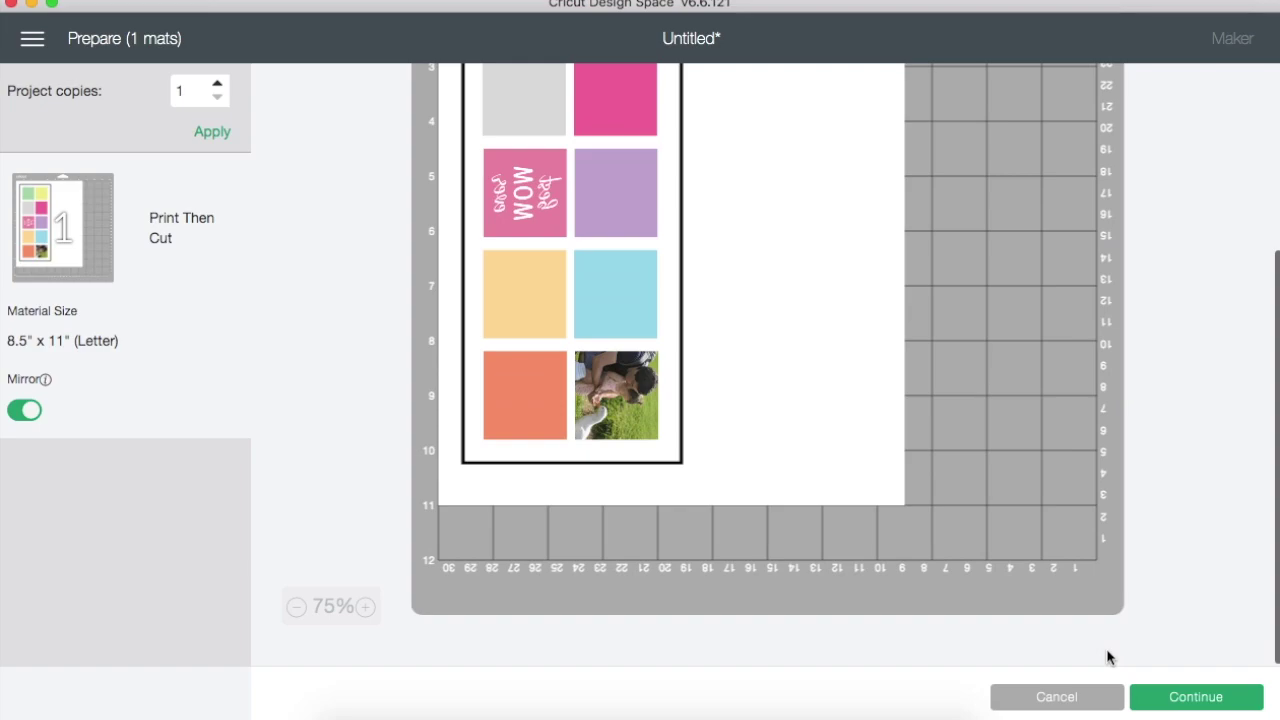
Continue to the print setup, choose the EPSON ET-2750 Series printer and turn off Add Bleed.
left_click(1212, 694)
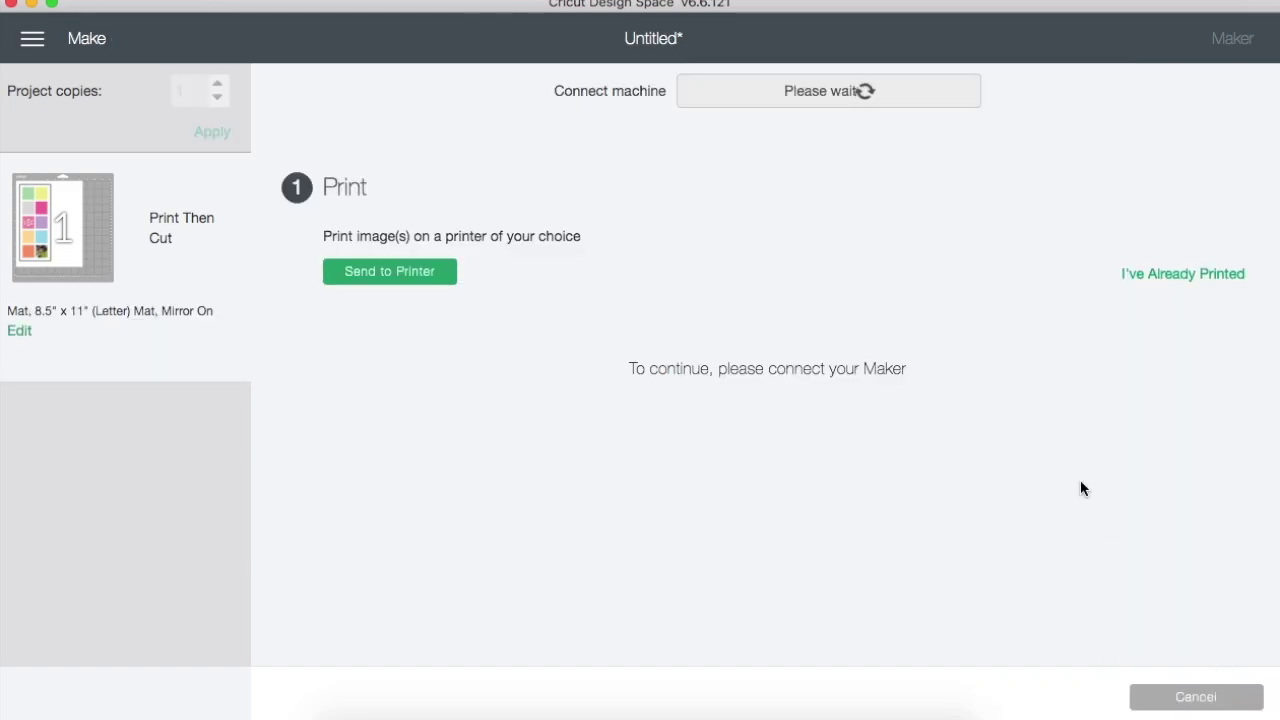
left_click(425, 279)
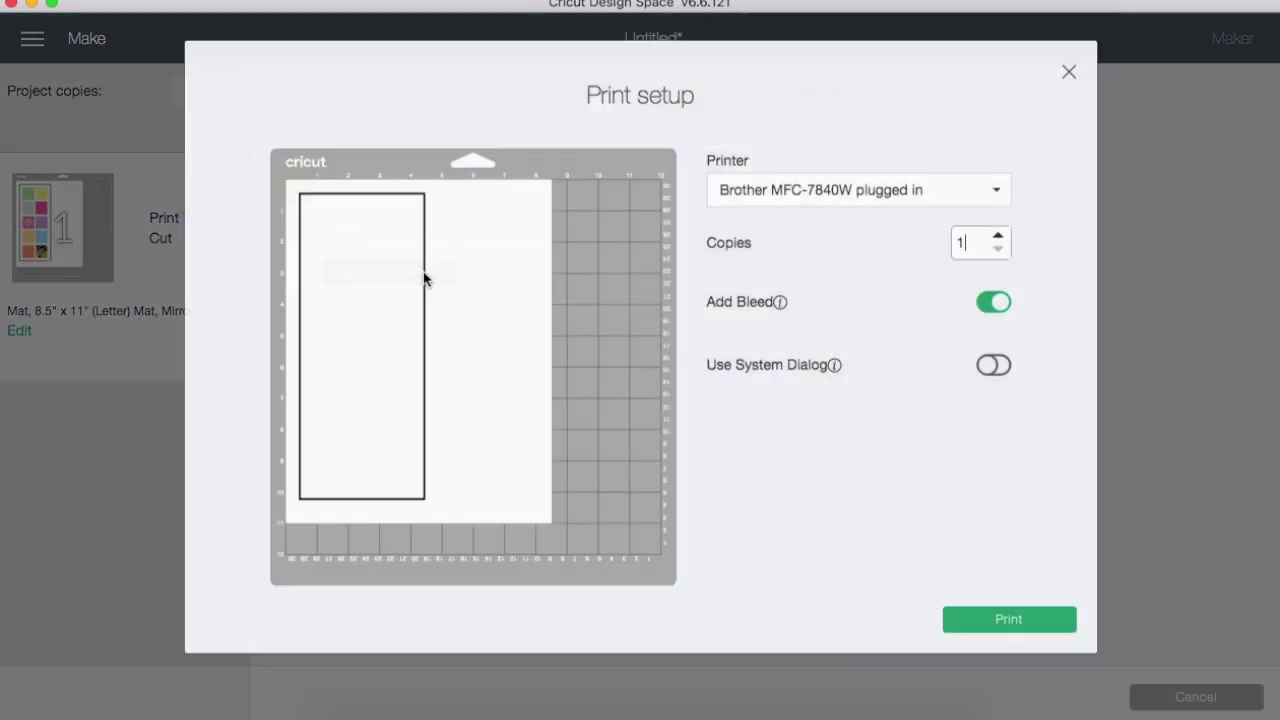
left_click(849, 216)
left_click(823, 371)
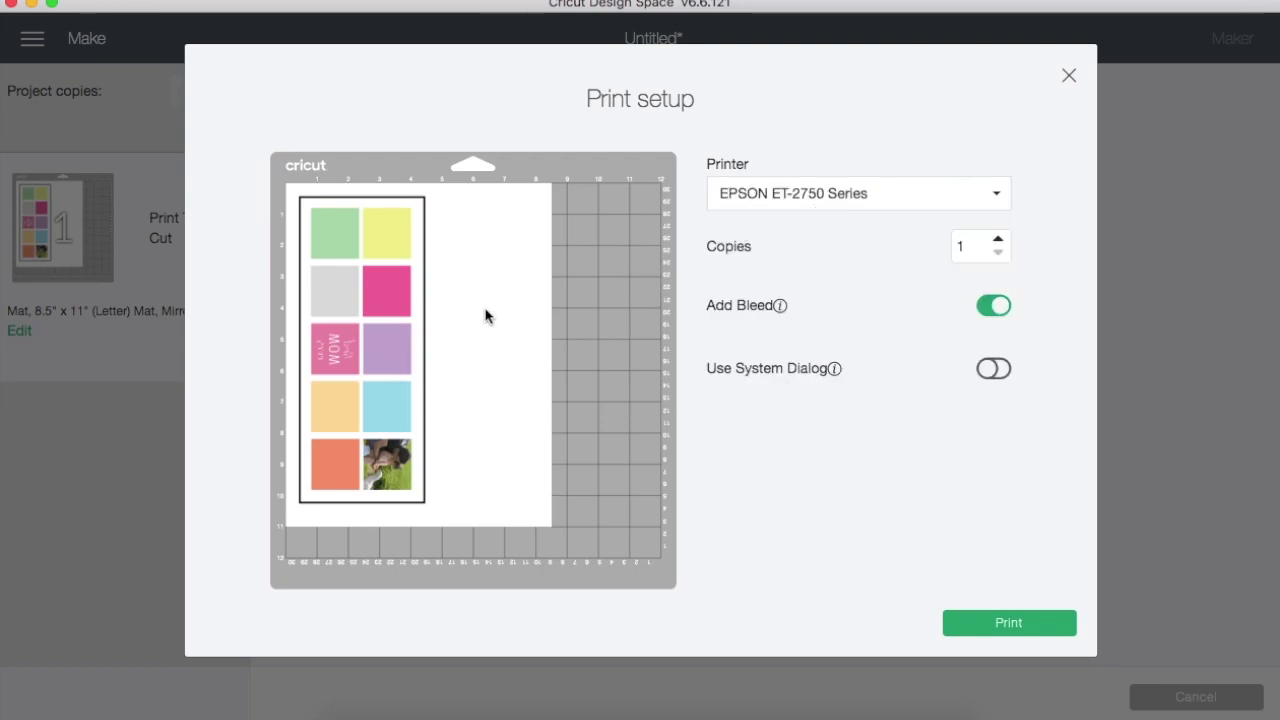
left_click(990, 306)
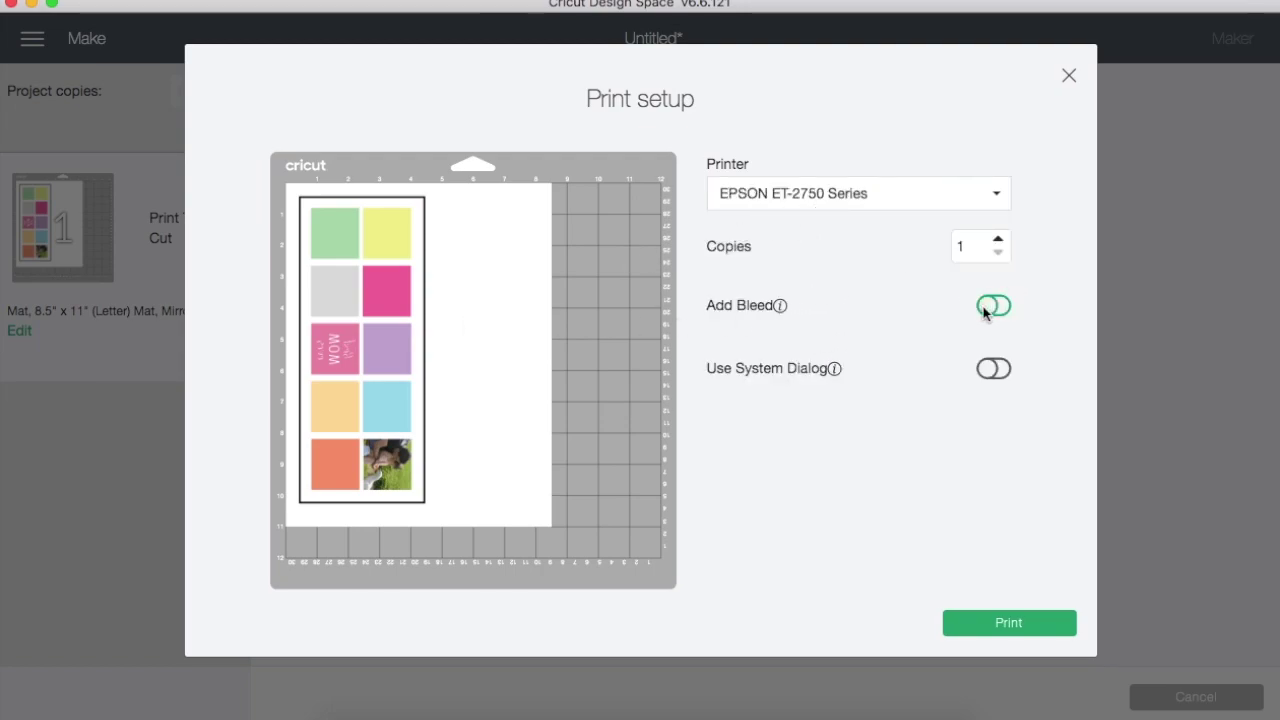